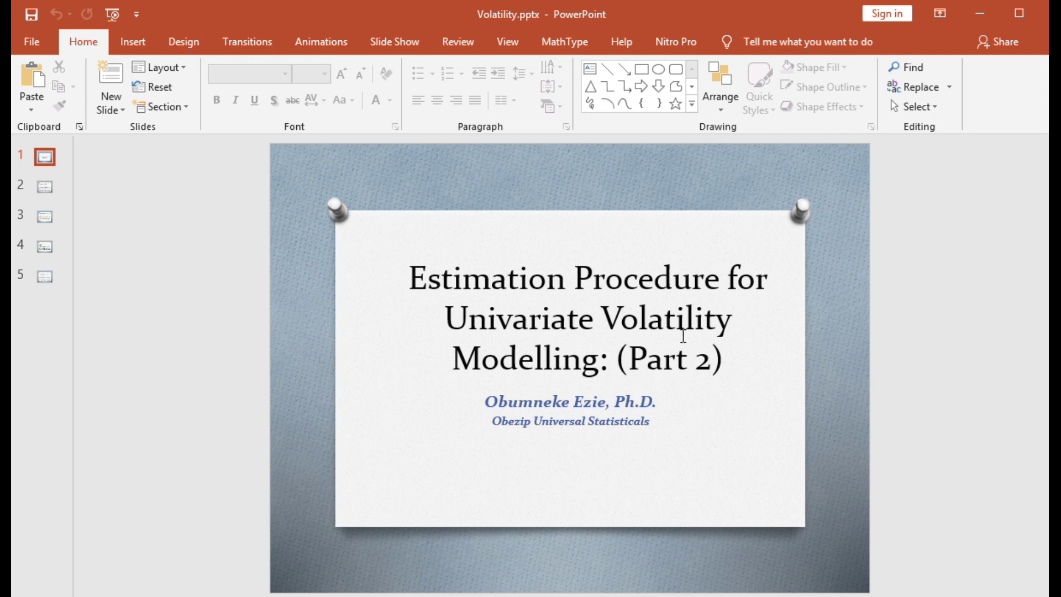
Switch to EViews and select the asi series in the VOLATILITY1 workfile
left_click(120, 596)
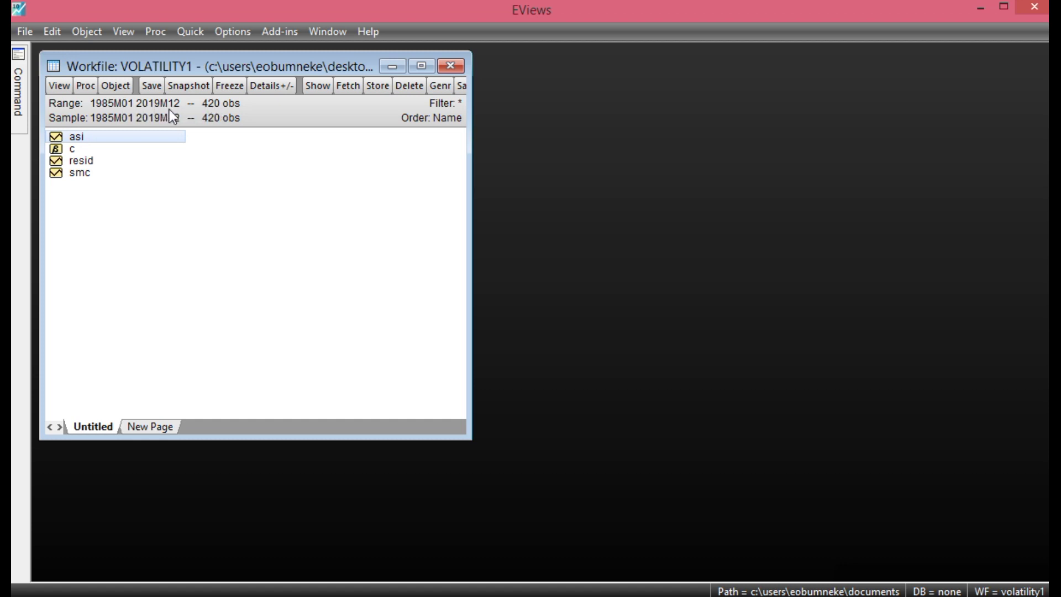
left_click(171, 175)
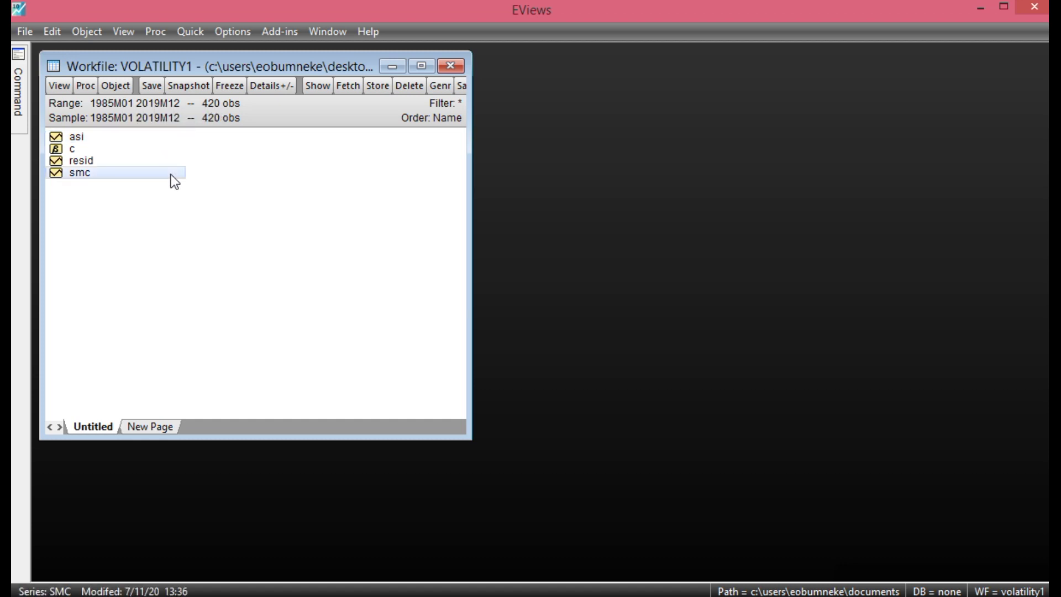
left_click(82, 142)
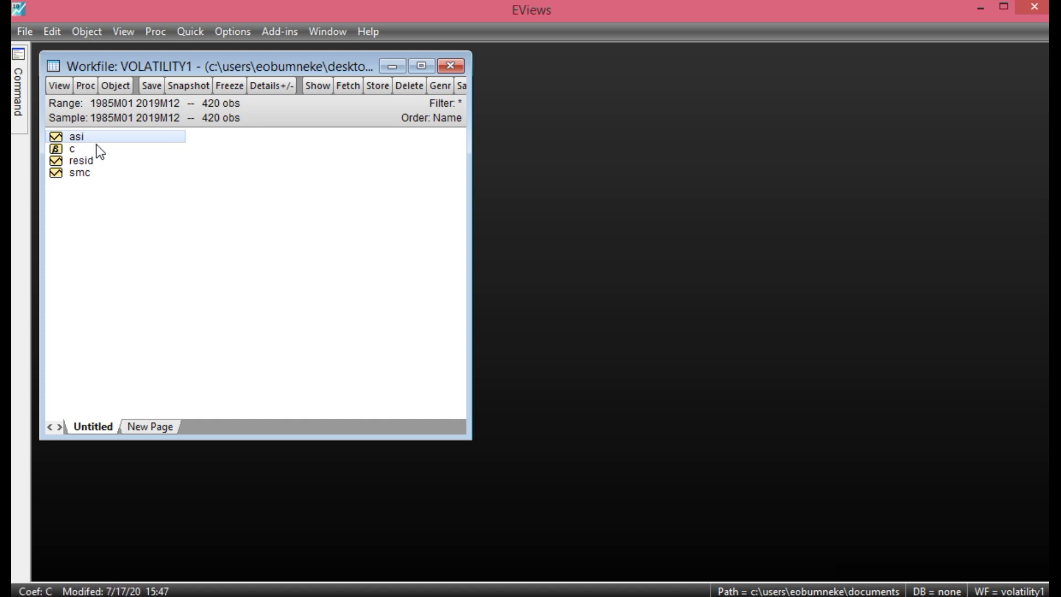
Generate the series rasi=100*log(asi/asi(-1)) over the full sample, copying the equation from the WordPad volatility note
left_click(441, 86)
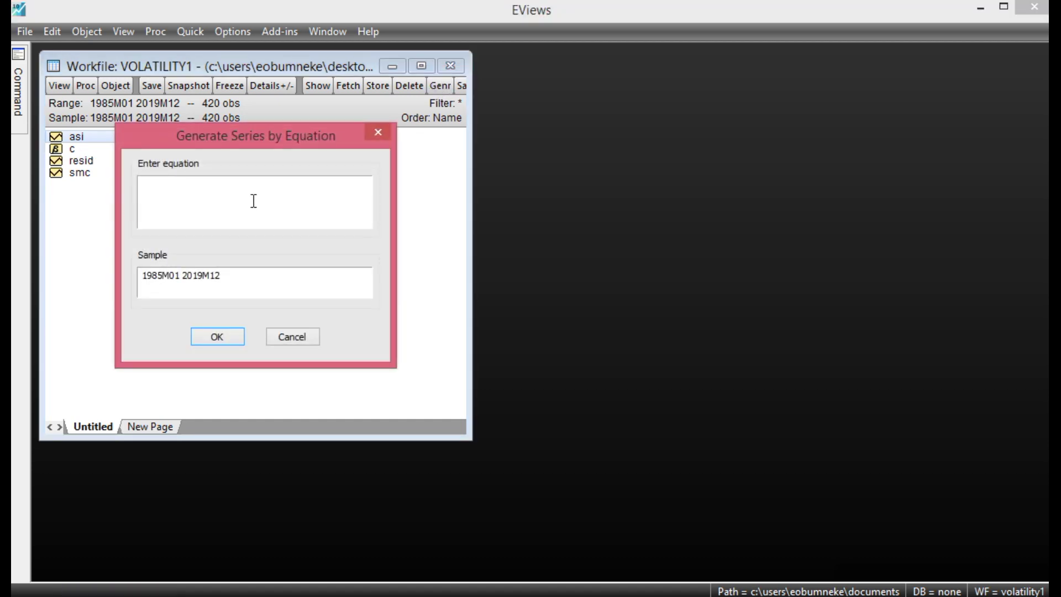
left_click(724, 570)
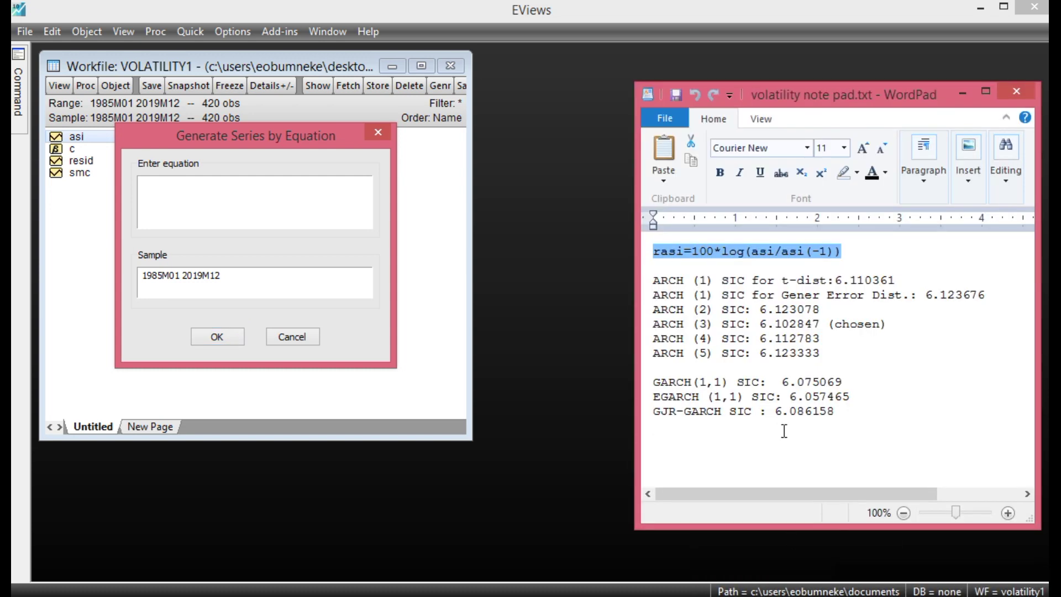
left_click(860, 258)
left_click_drag(846, 251, 655, 256)
key("ctrl+c")
left_click(203, 225)
key("ctrl+v")
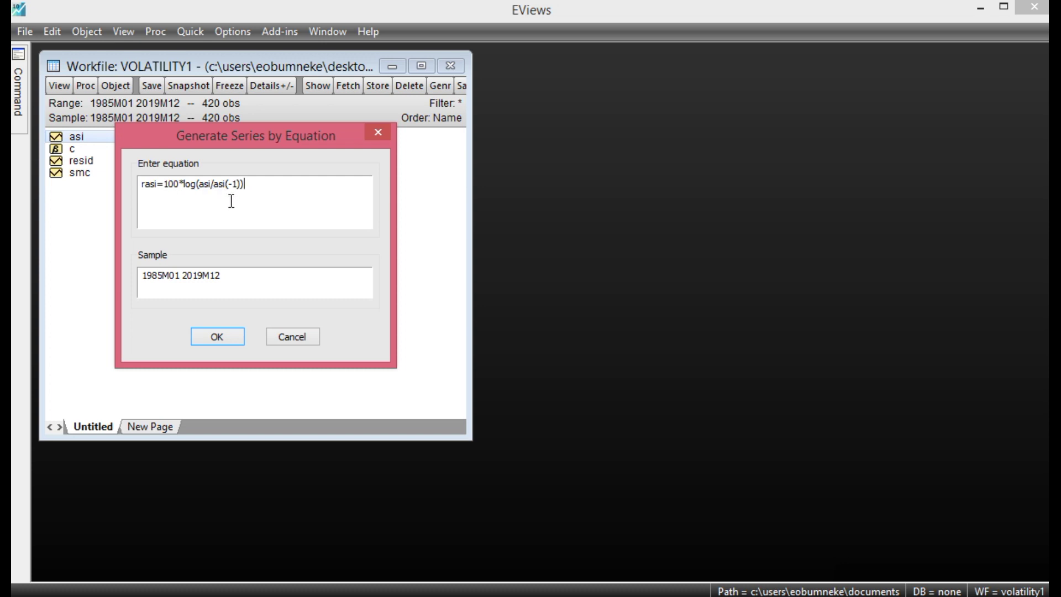
left_click(235, 336)
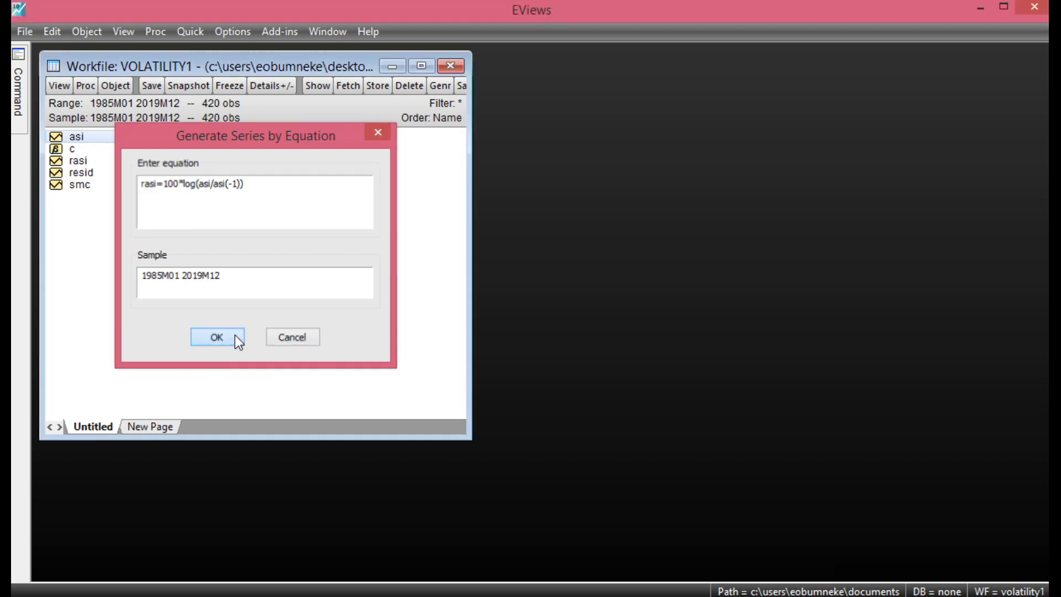
Open the asi and rasi series together as a group
left_click(74, 164)
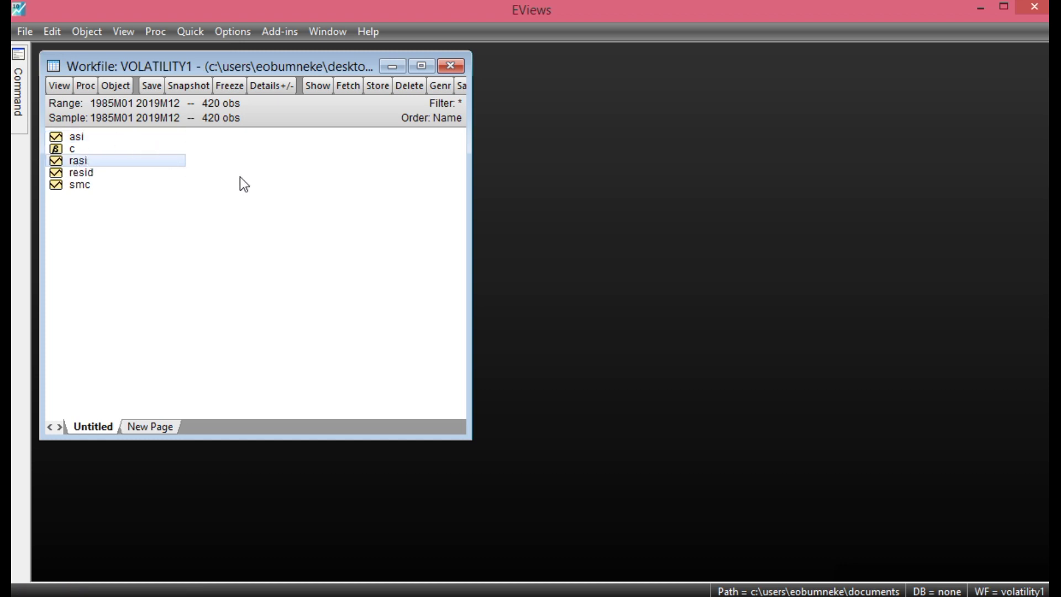
left_click(82, 140)
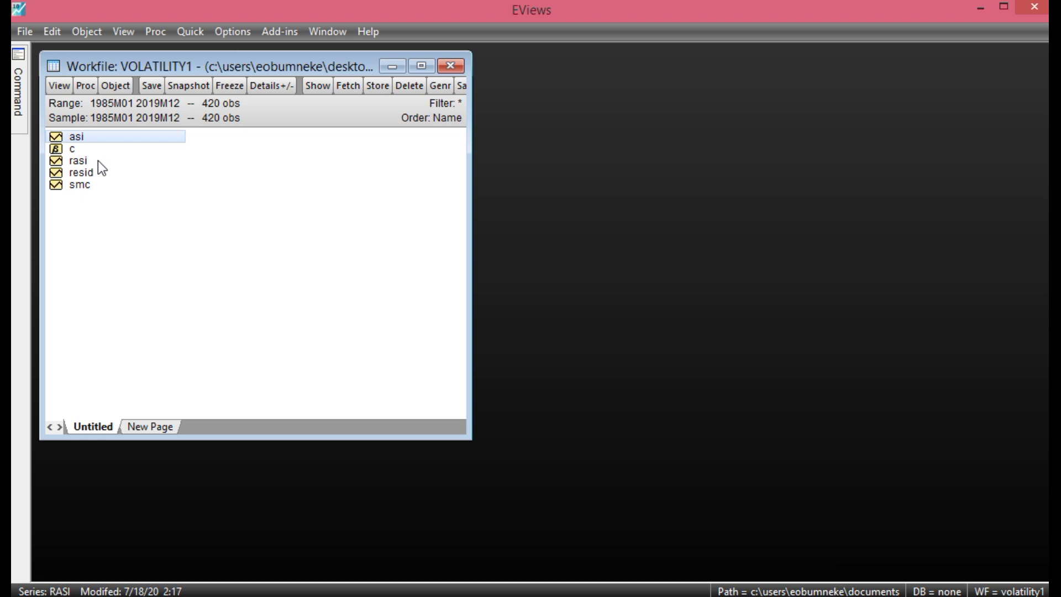
left_click(160, 202)
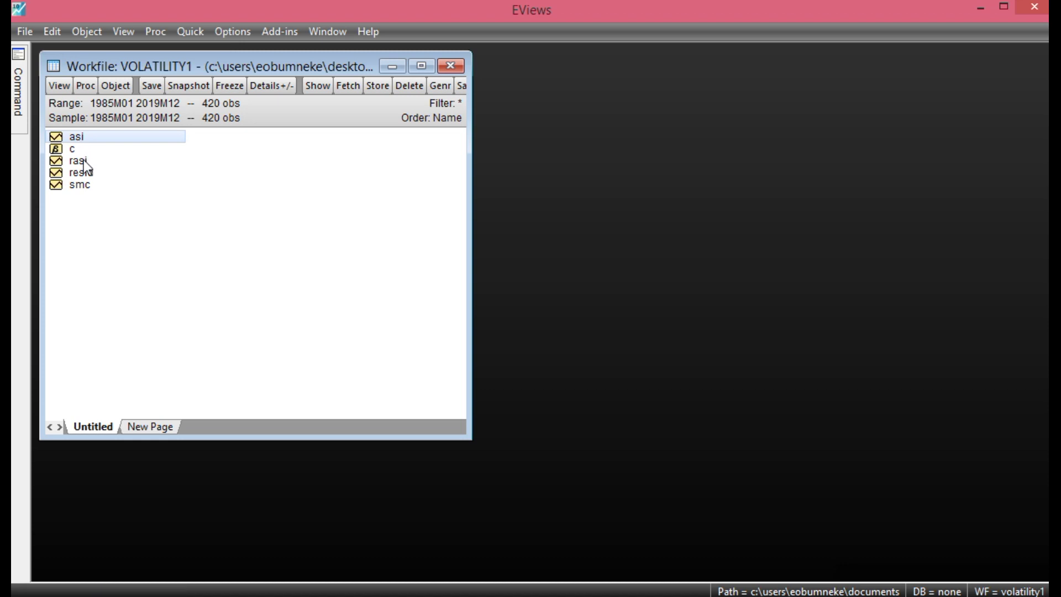
left_click(85, 162, "ctrl")
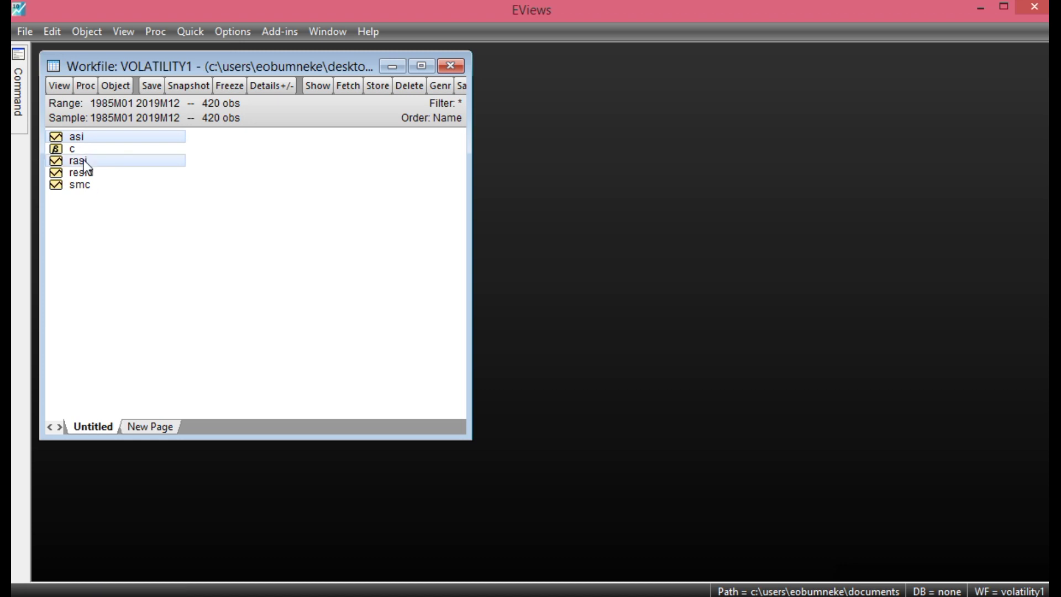
right_click(84, 161)
mouse_move(177, 172)
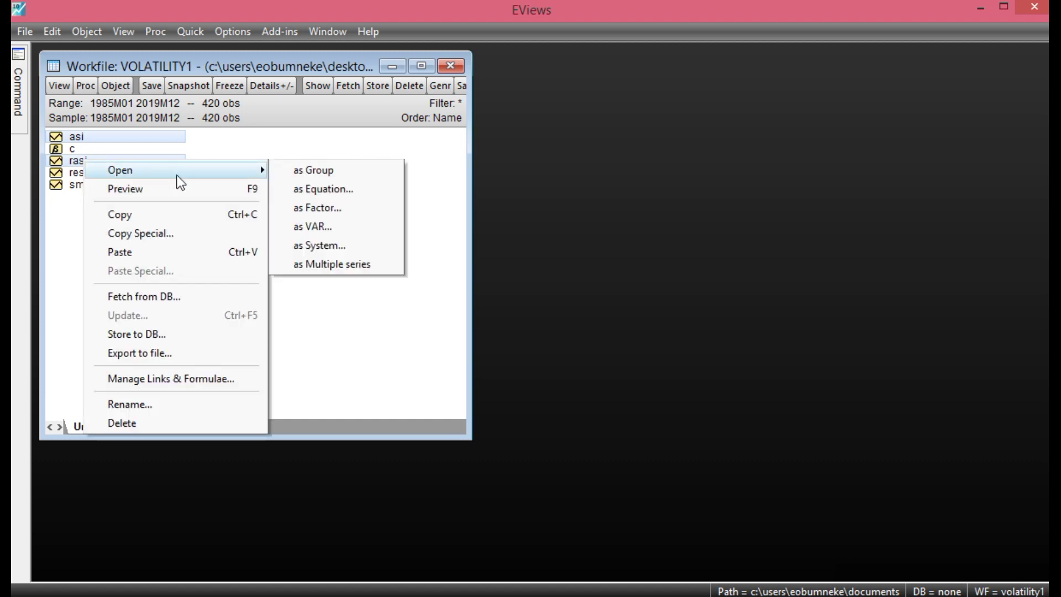
left_click(295, 175)
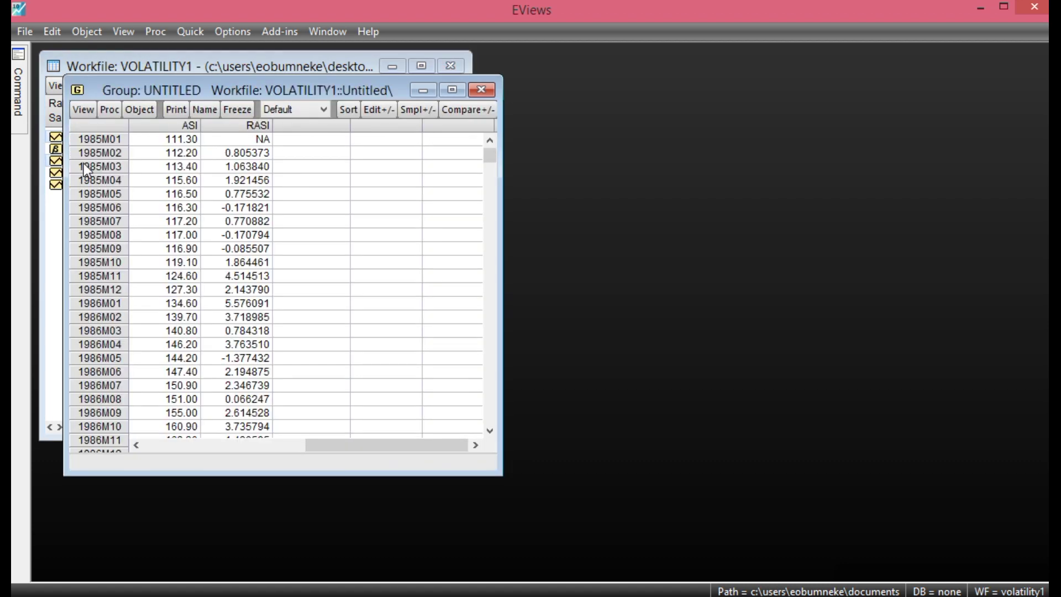
Graph the group as lines with the ASI series assigned to the right axis
left_click(84, 114)
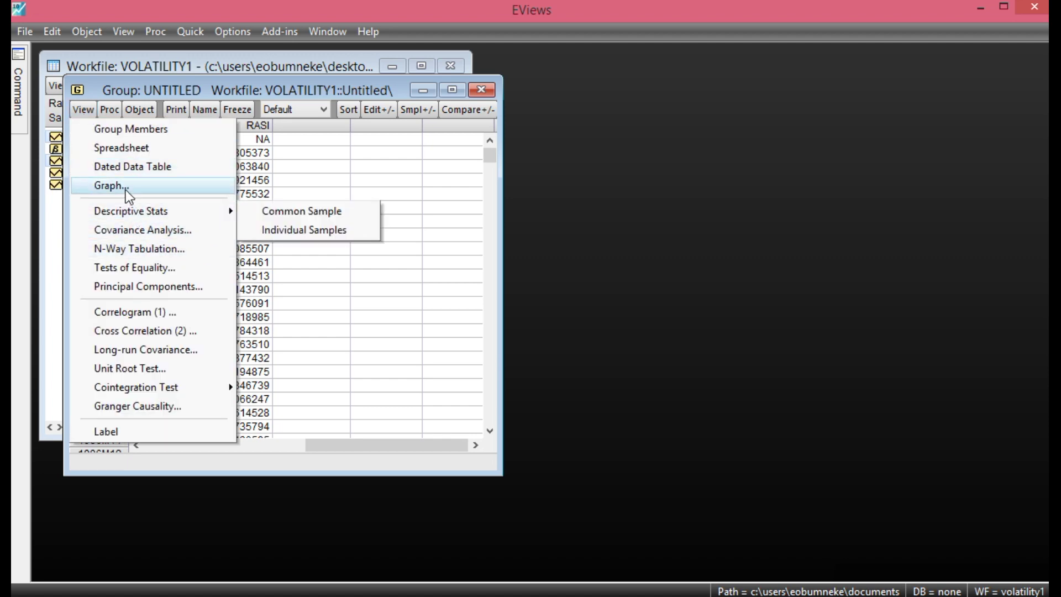
left_click(125, 190)
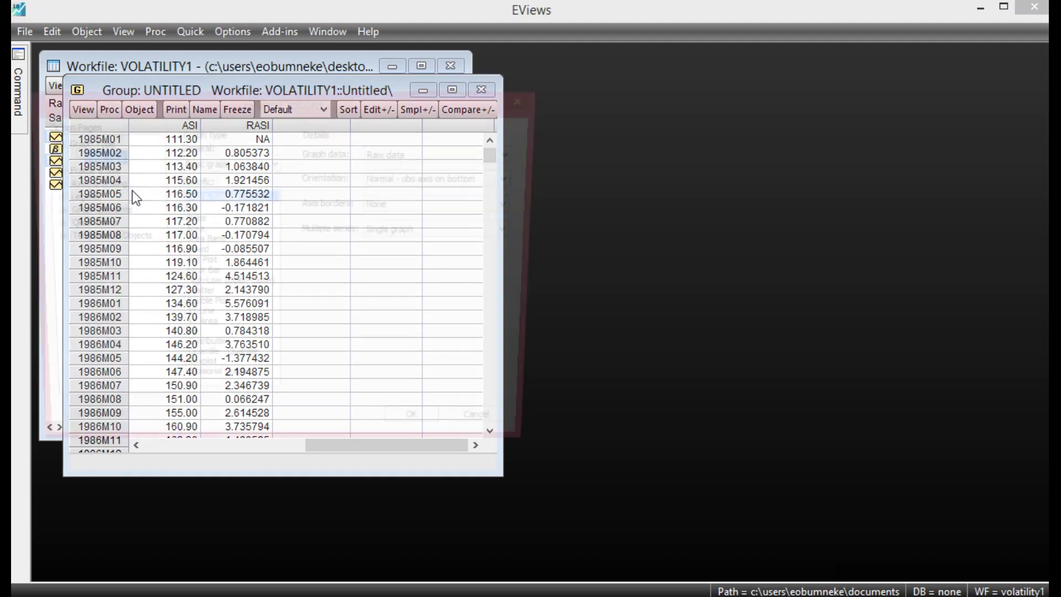
left_click(48, 183)
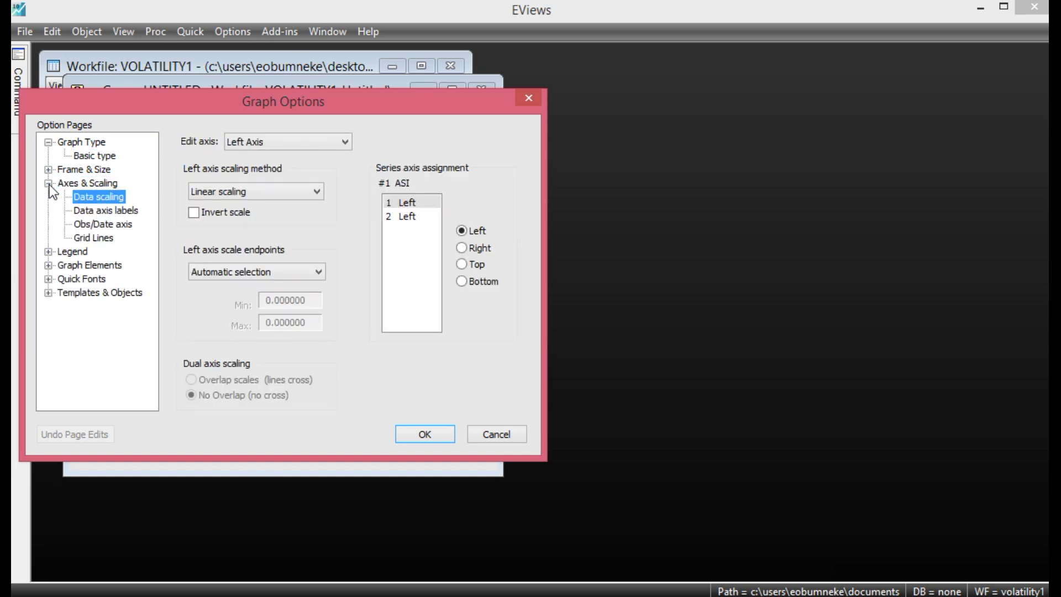
left_click(462, 248)
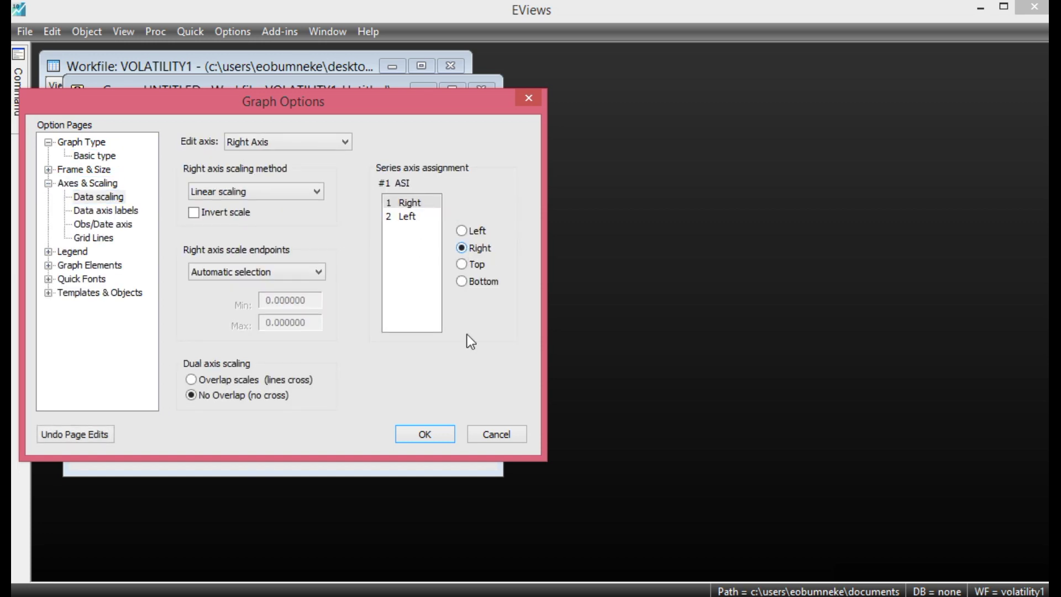
left_click(436, 436)
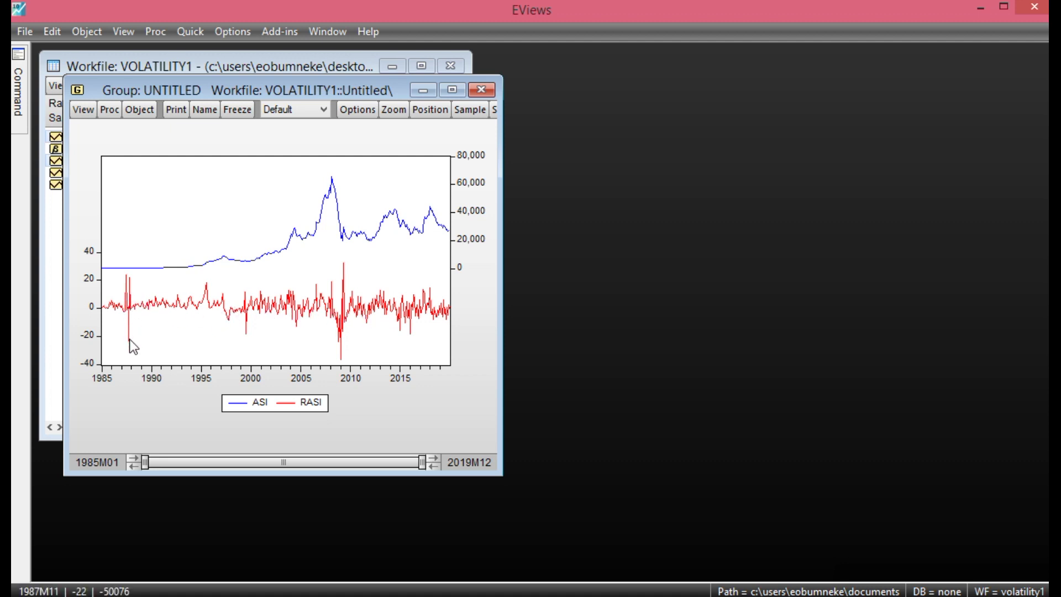
Examine the spikes and volatility clustering of the RASI line across the sample period
mouse_move(129, 339)
mouse_move(245, 329)
mouse_move(340, 350)
mouse_move(399, 322)
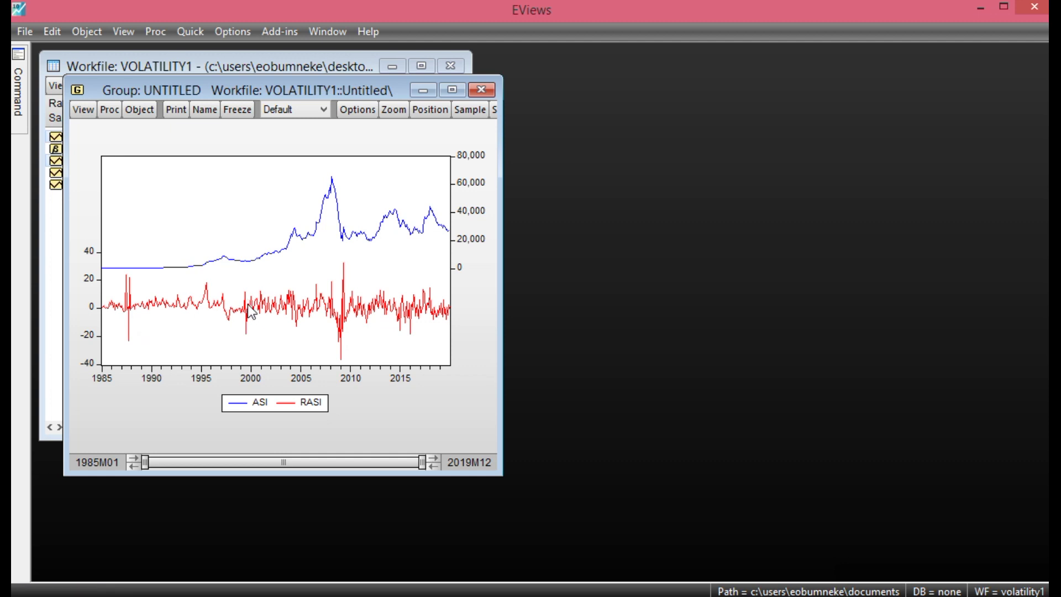
mouse_move(247, 310)
mouse_move(342, 305)
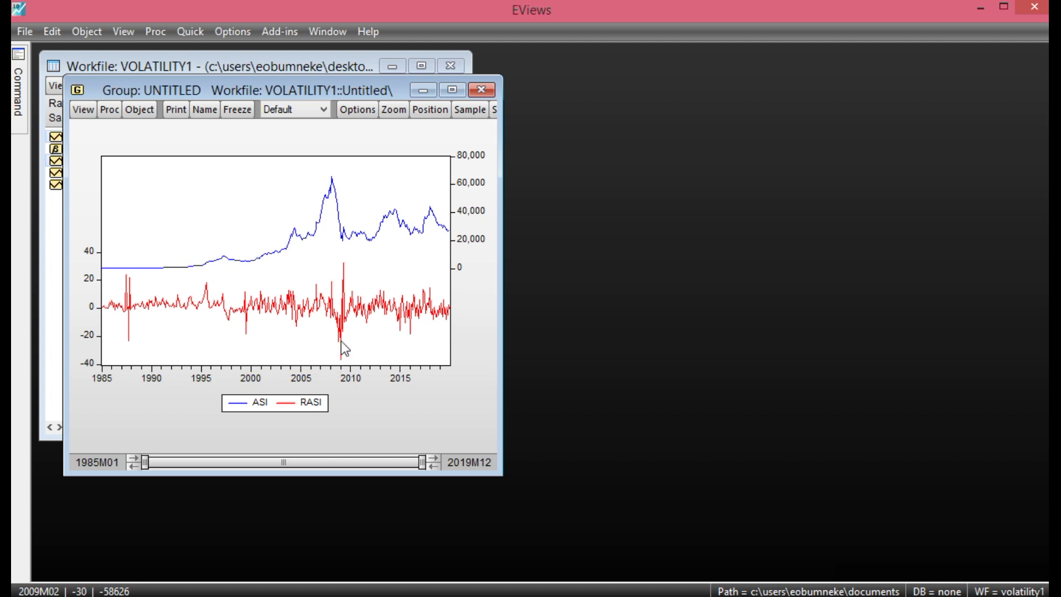
mouse_move(327, 315)
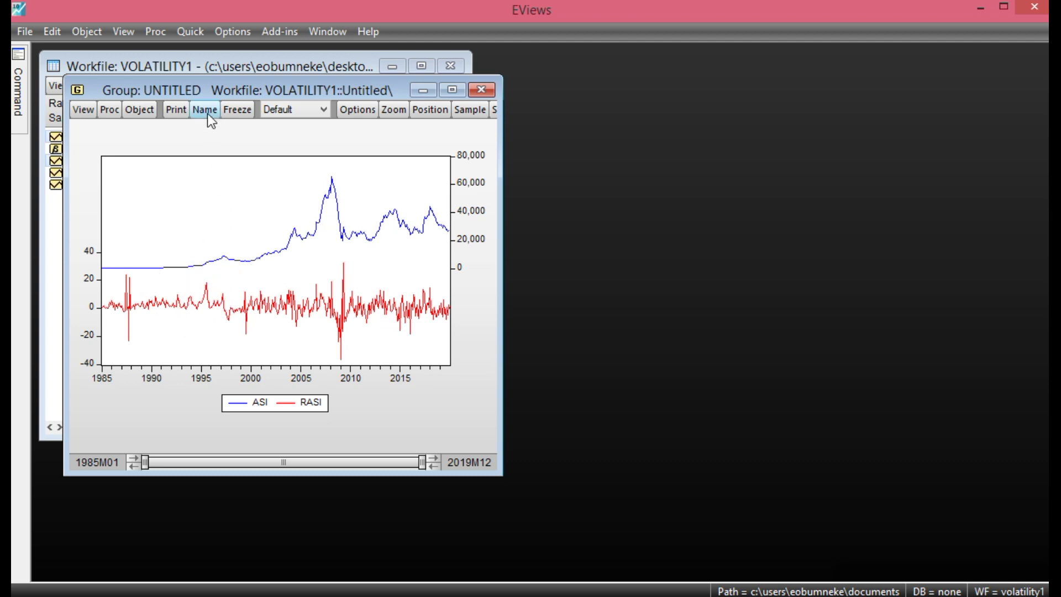
Freeze the graph with updating off, name it graph1, and close its window
left_click(247, 113)
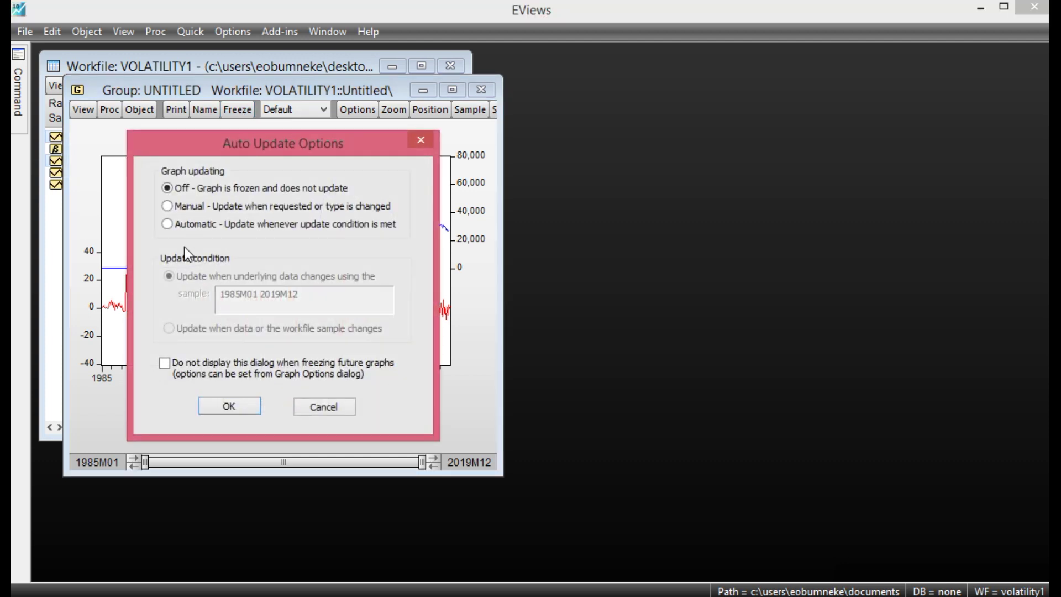
left_click(227, 406)
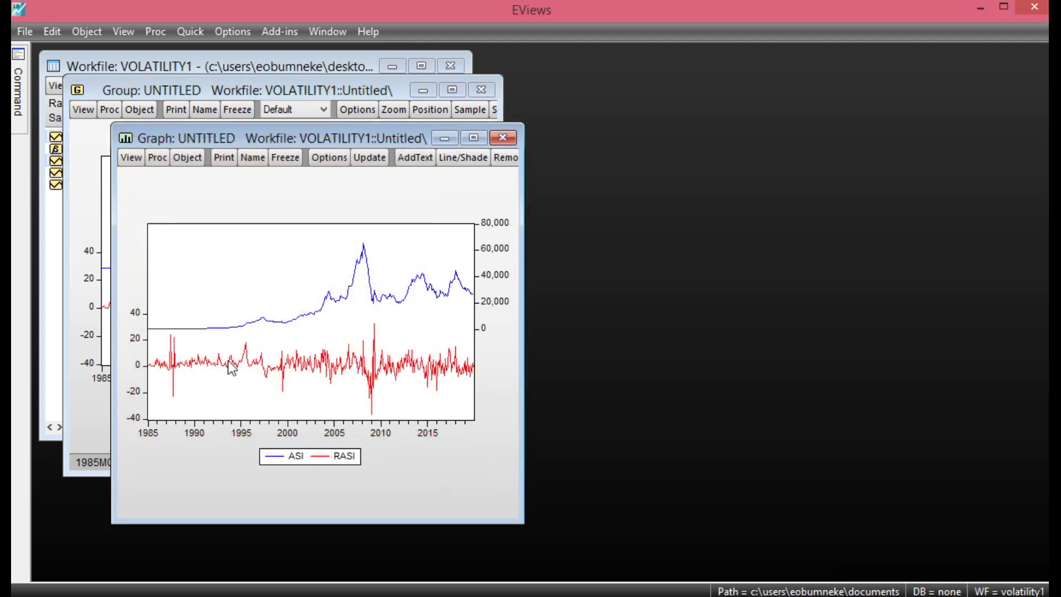
left_click(250, 158)
left_click(228, 289)
key("BackSpace")
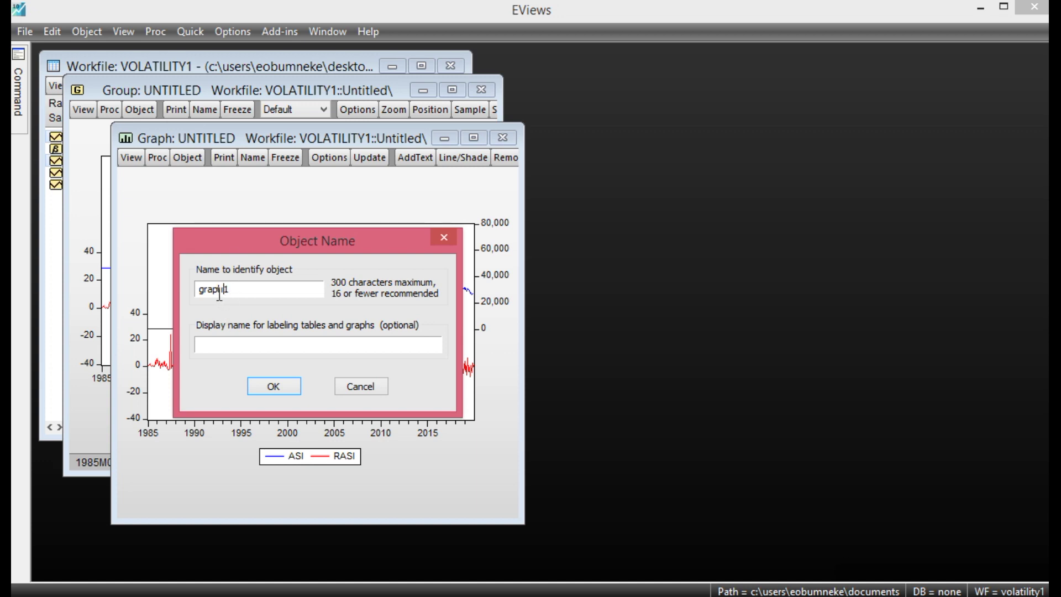
left_click(278, 386)
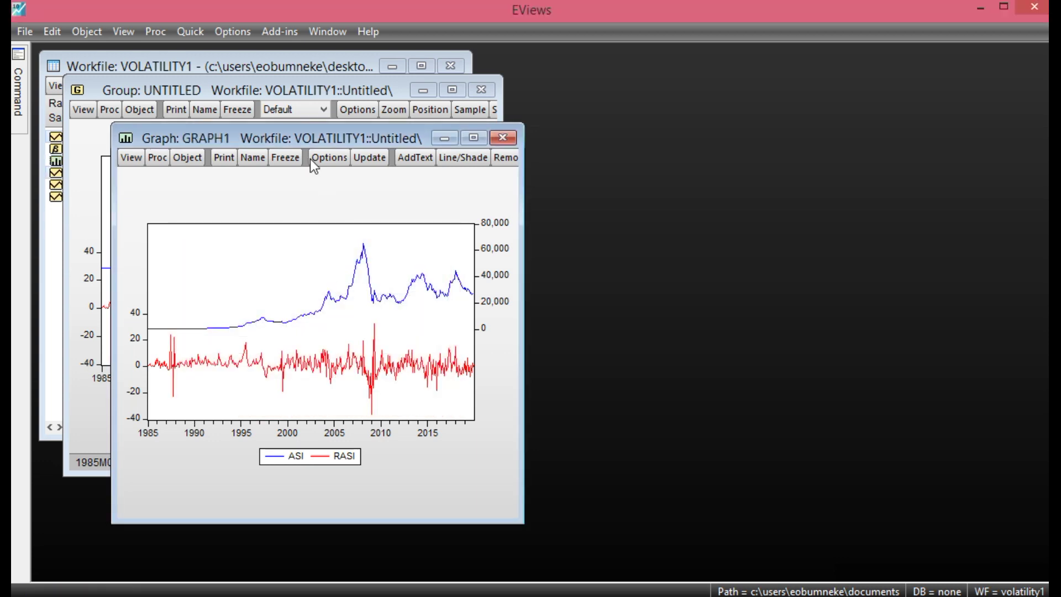
left_click(504, 138)
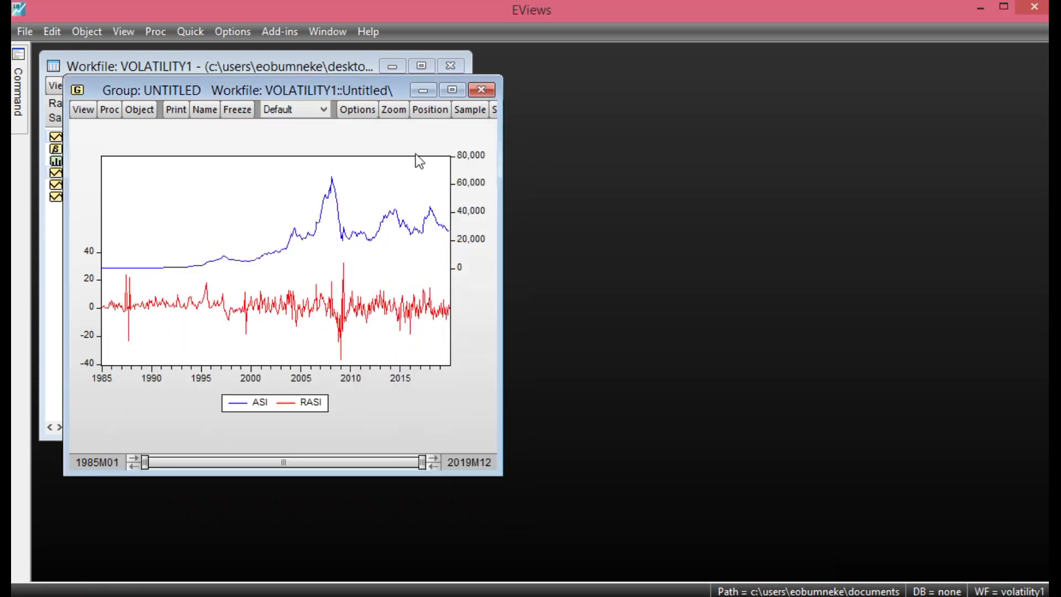
Close and delete the untitled group, and check the saved graph1 object in the workfile
left_click(480, 90)
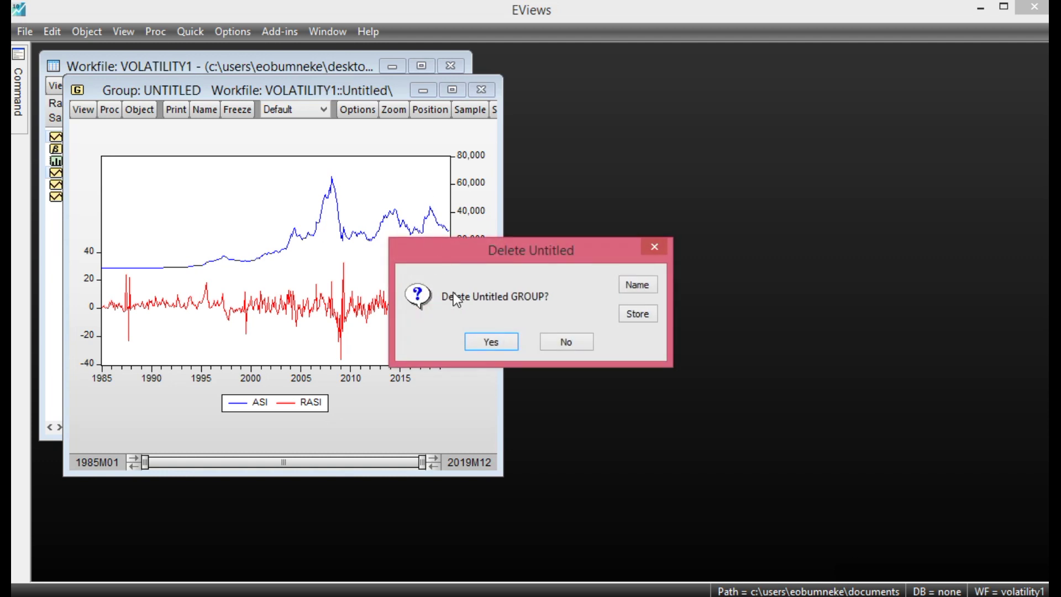
left_click(482, 338)
double_click(99, 162)
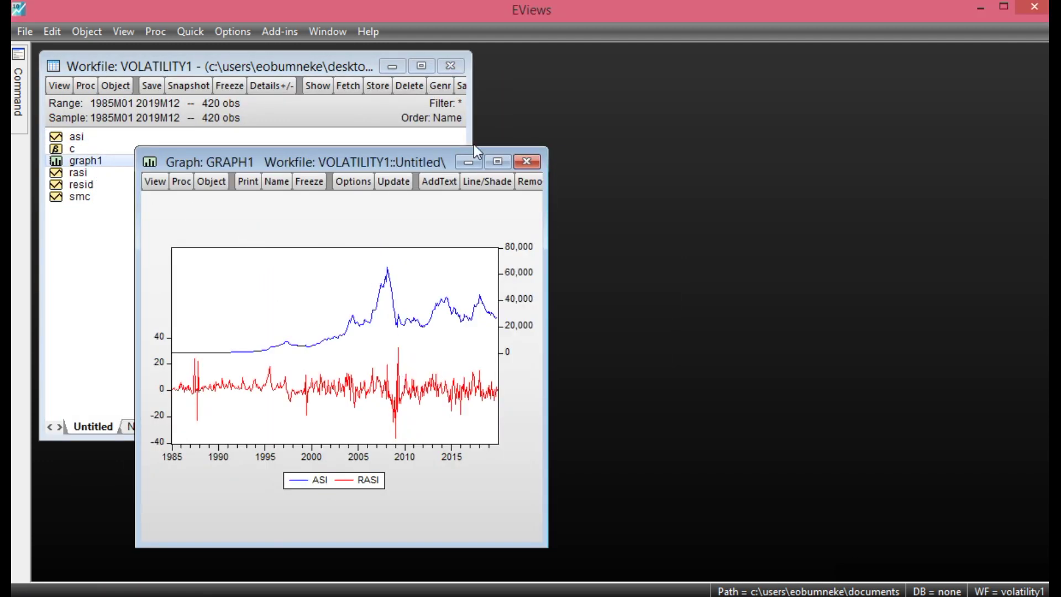
left_click(534, 164)
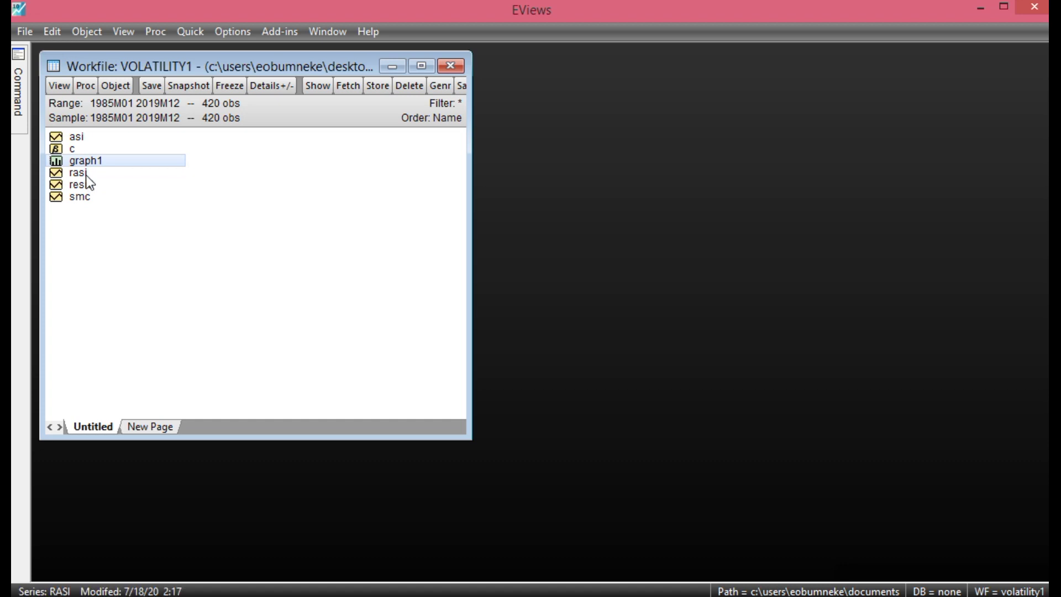
Estimate the least squares equation rasi c rasi(-1) over the full sample
left_click(190, 33)
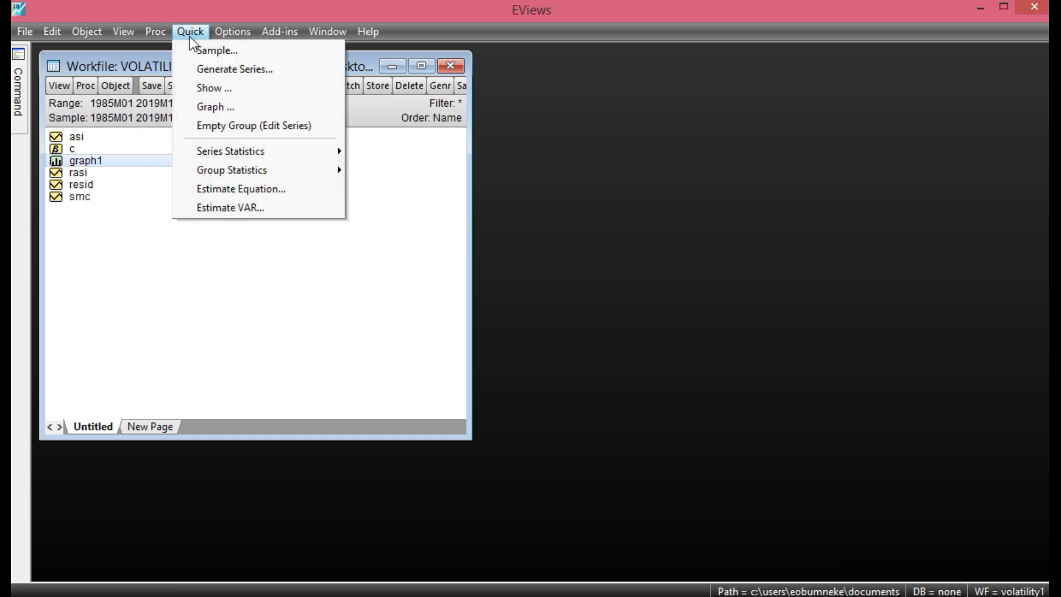
left_click(230, 187)
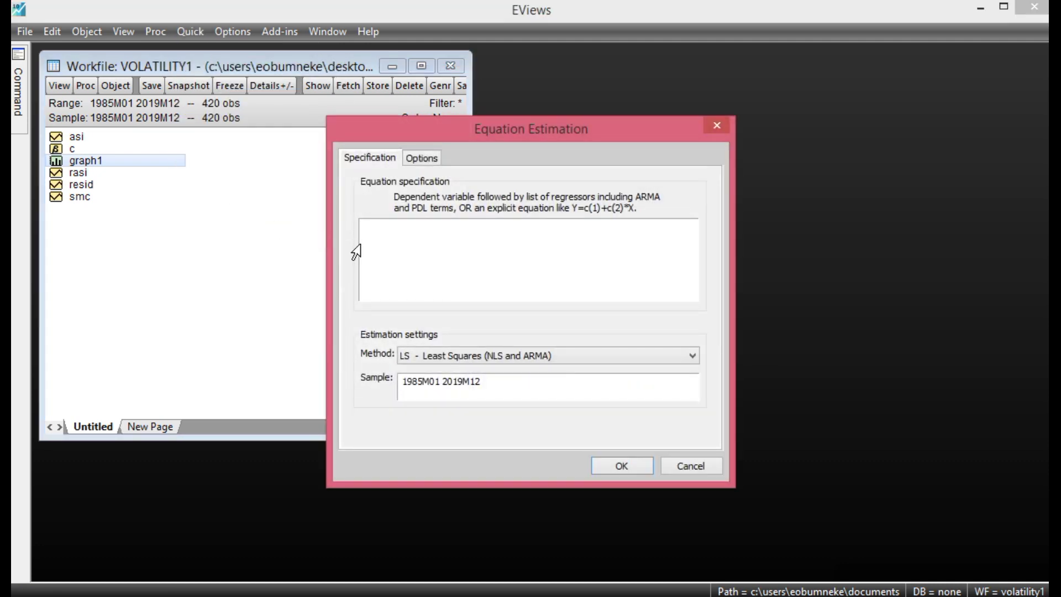
type("rasi c rasi(-1)")
left_click(614, 469)
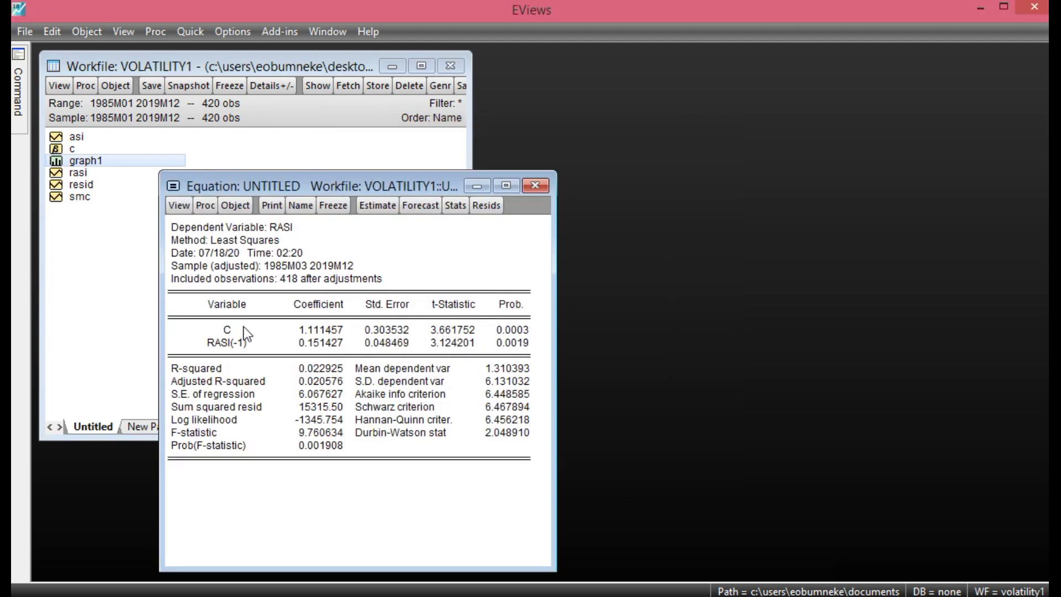
Display the residual correlogram with Q-statistics for 36 lags and examine the probabilities down the lags
left_click(178, 207)
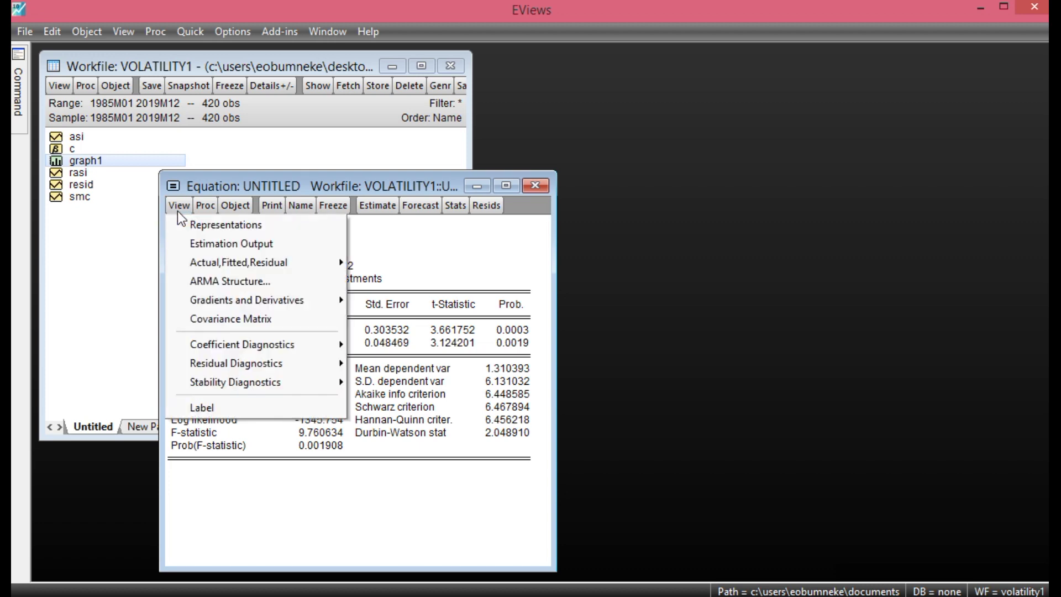
mouse_move(250, 366)
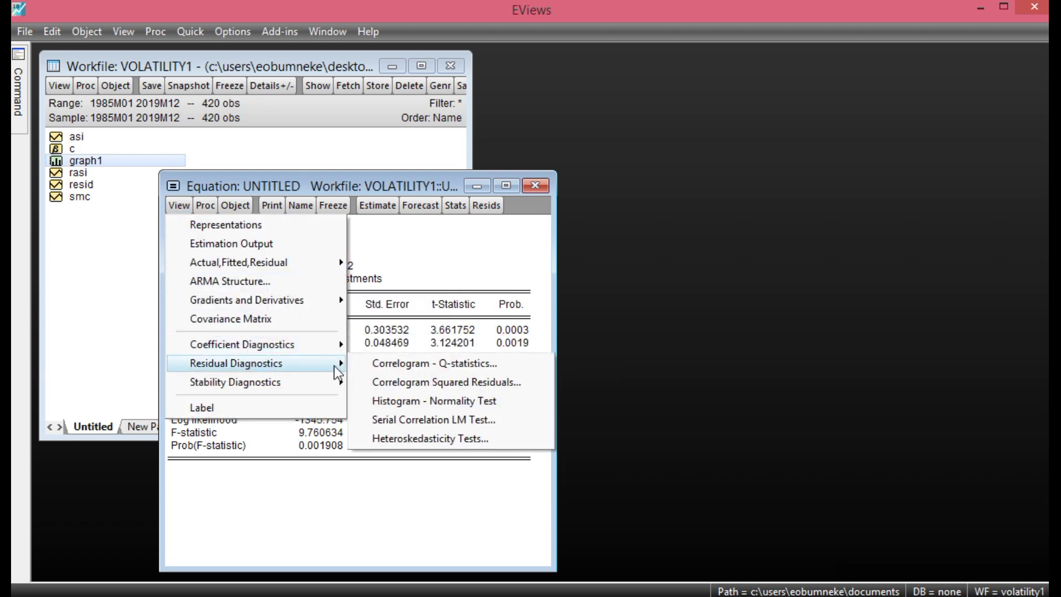
left_click(389, 365)
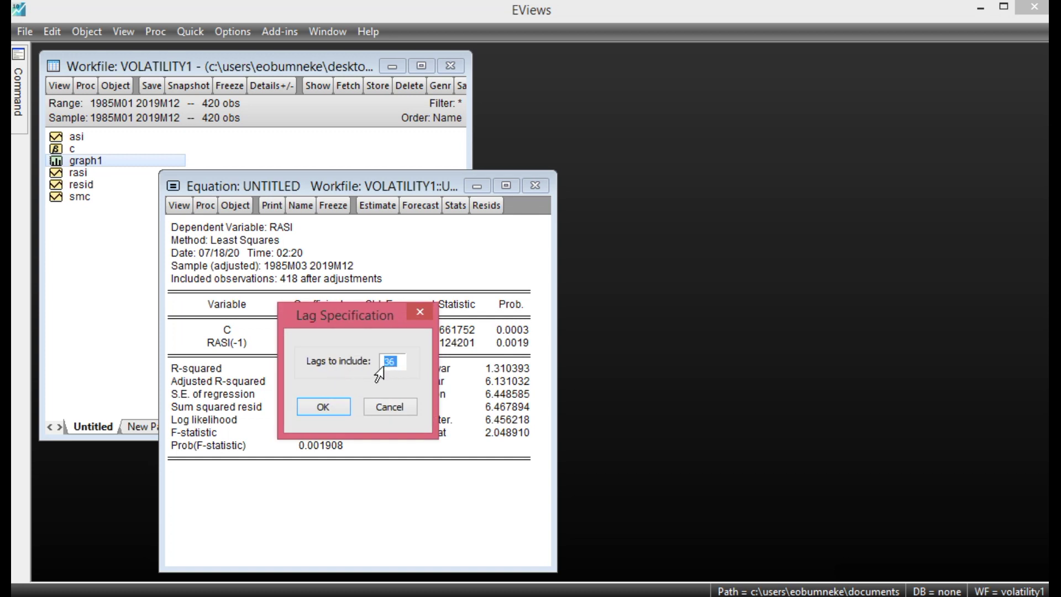
left_click(325, 408)
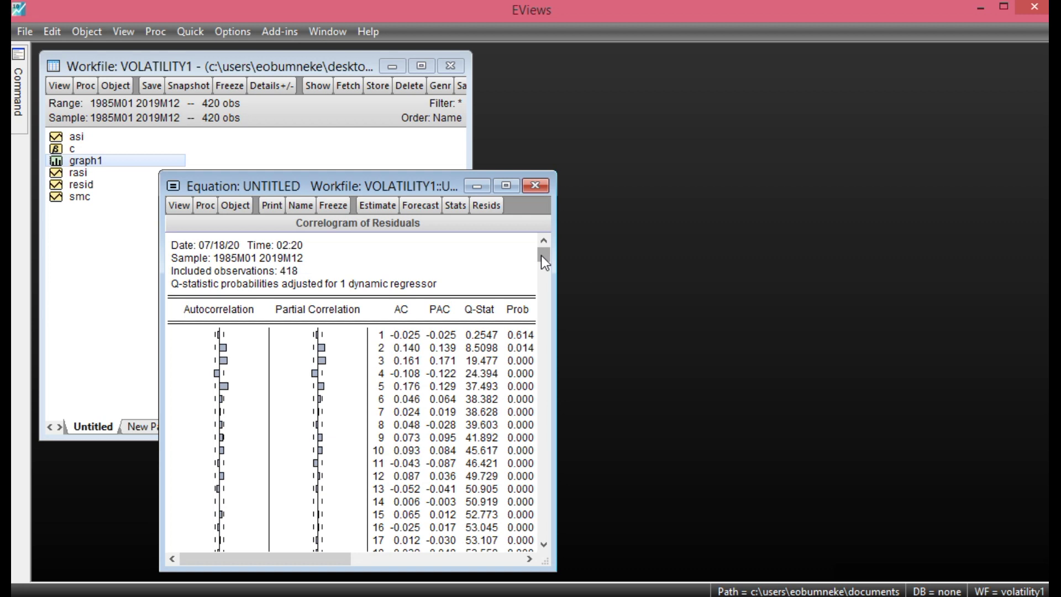
left_click_drag(542, 255, 540, 298)
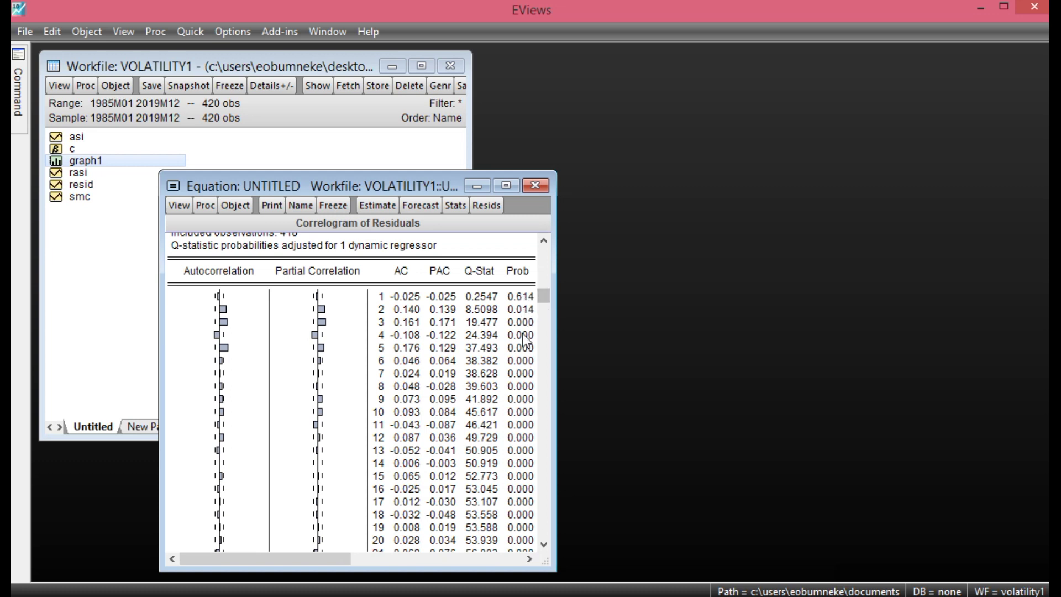
left_click_drag(542, 297, 541, 337)
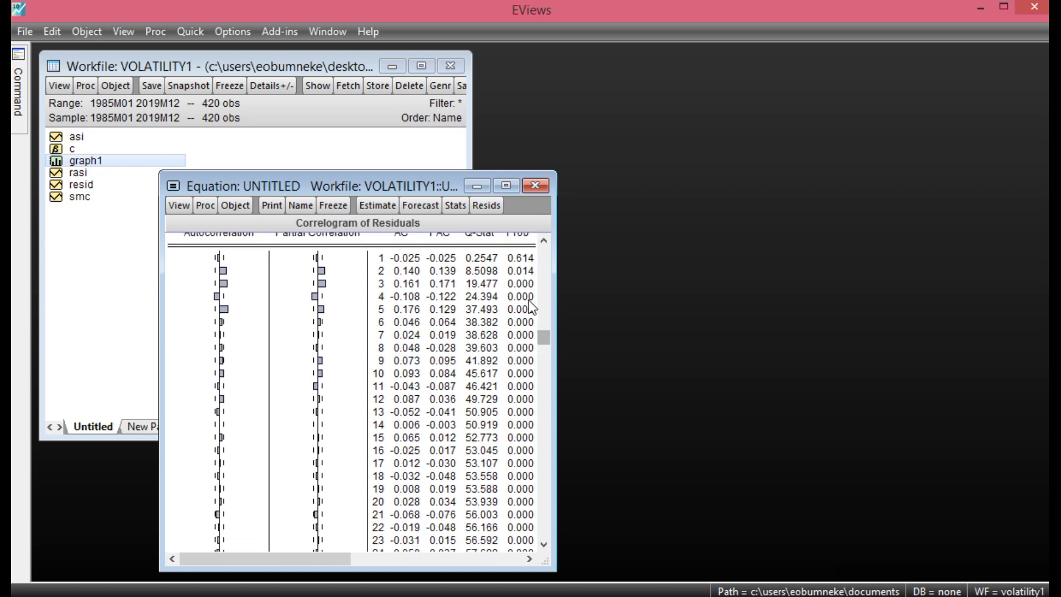
left_click_drag(546, 344, 533, 308)
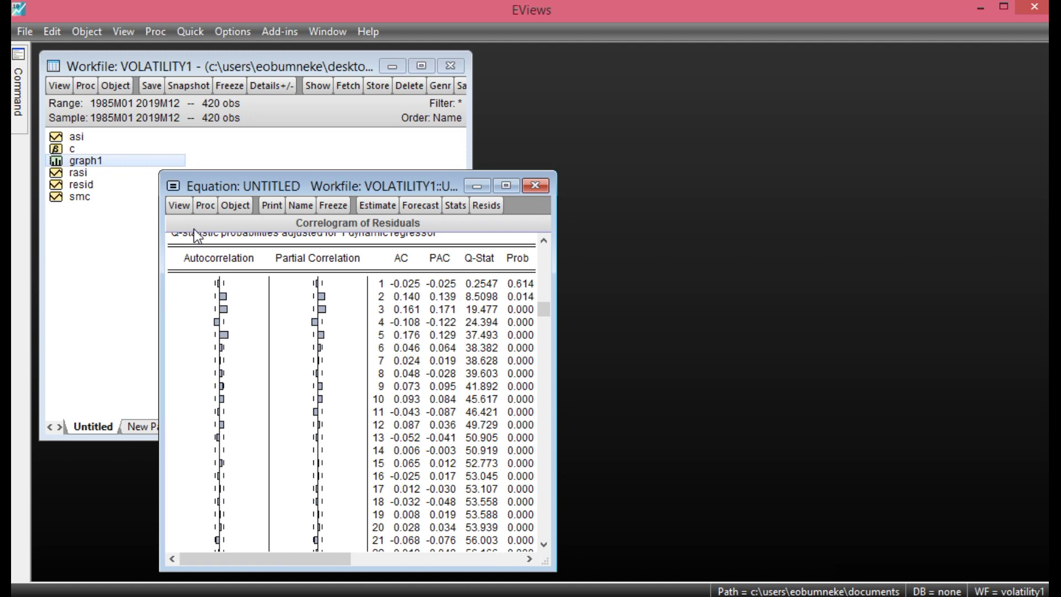
Run the ARCH heteroskedasticity test on the residuals with 12 lags and check the F-statistic's probability
left_click(182, 213)
mouse_move(263, 363)
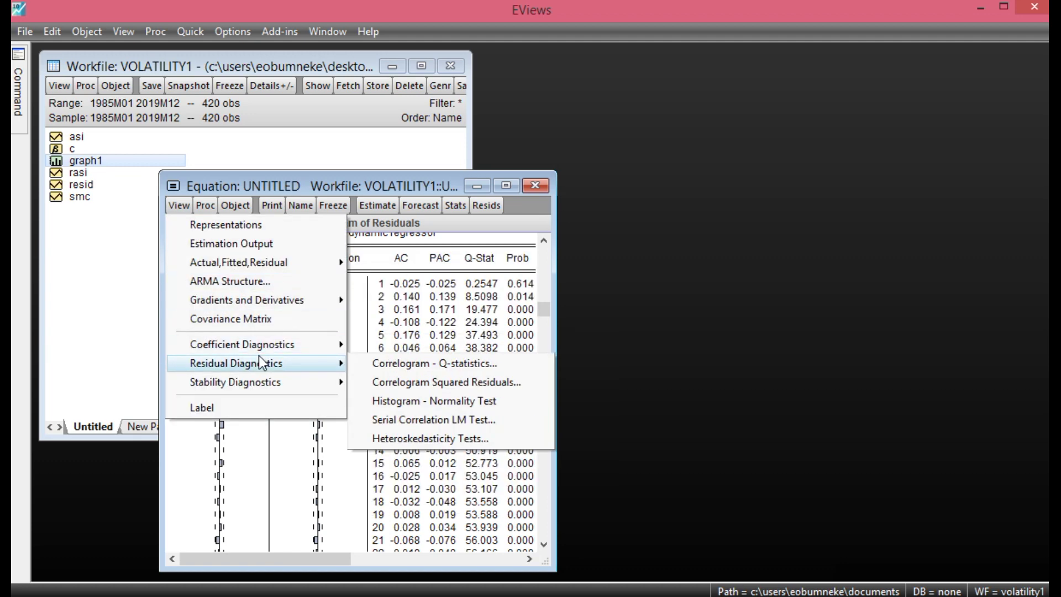
left_click(433, 440)
left_click(227, 327)
left_click(436, 368)
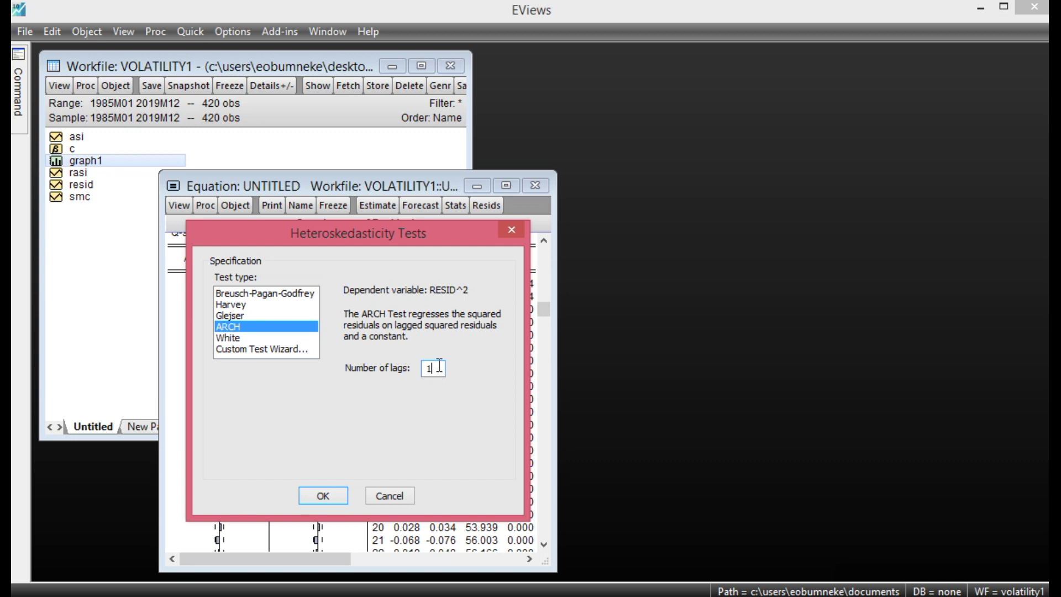
type("2")
left_click(330, 496)
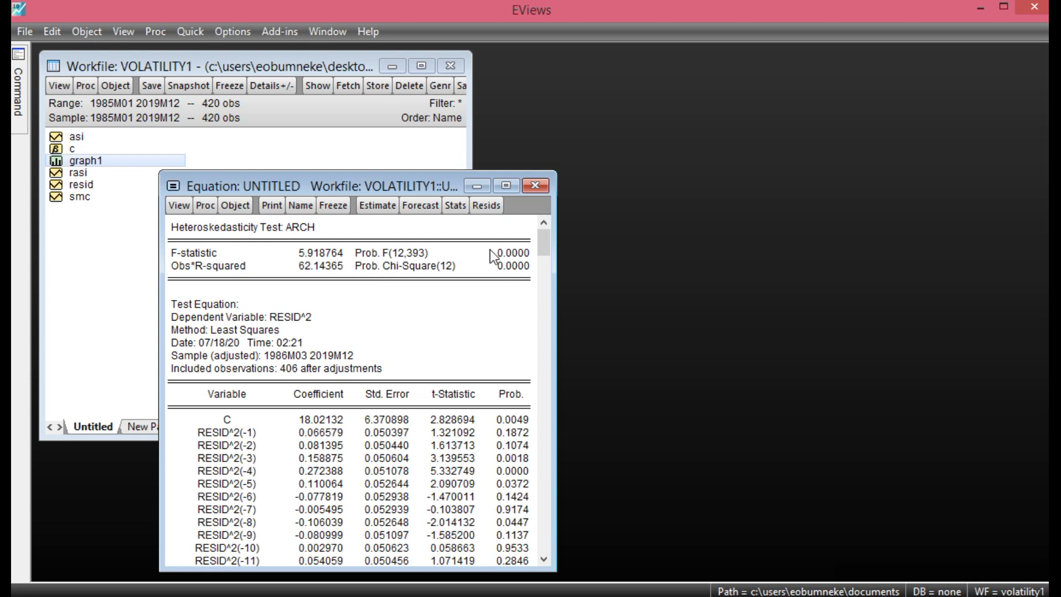
left_click(508, 255)
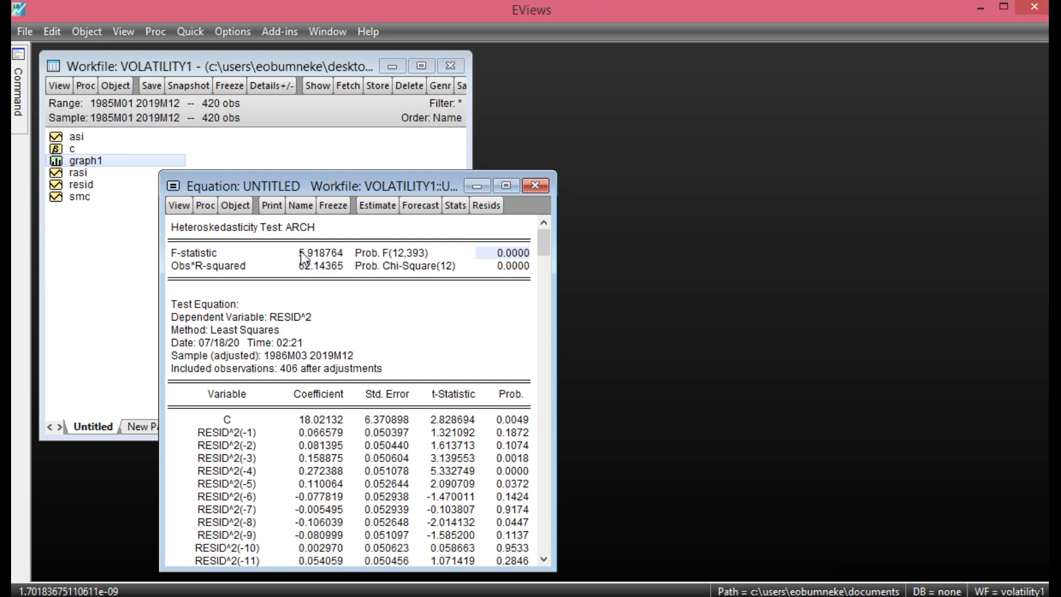
Run the histogram normality test on the residuals, and close and delete the untitled equation
left_click(181, 208)
mouse_move(233, 363)
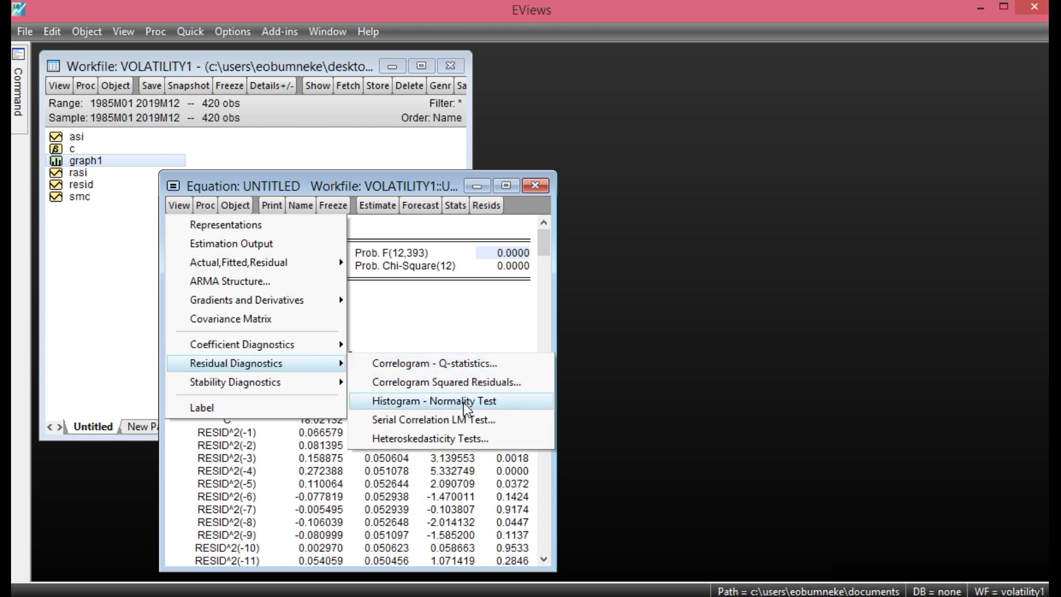
left_click(433, 407)
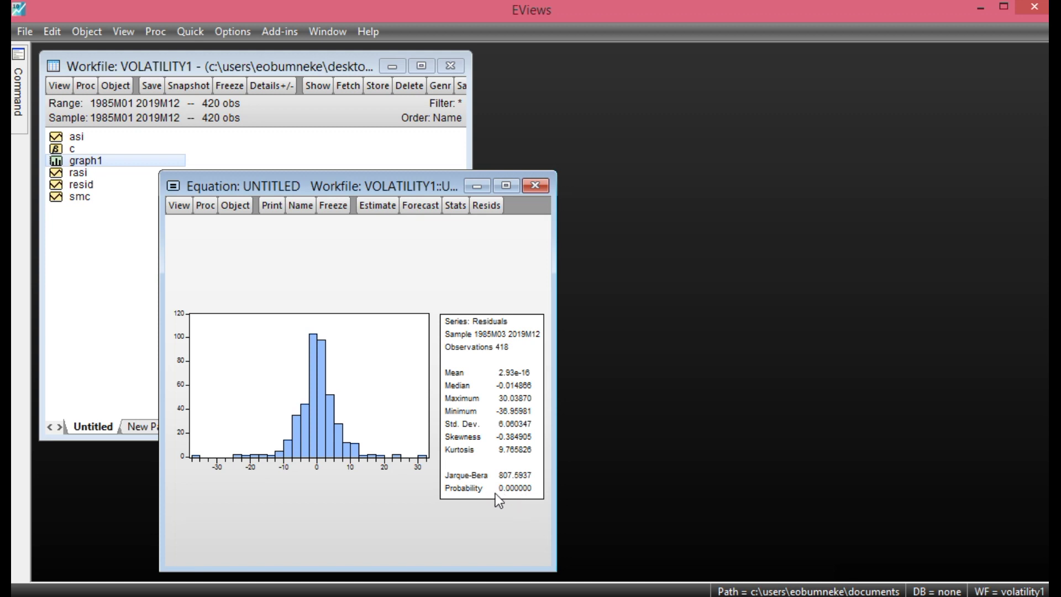
left_click(535, 186)
left_click(500, 342)
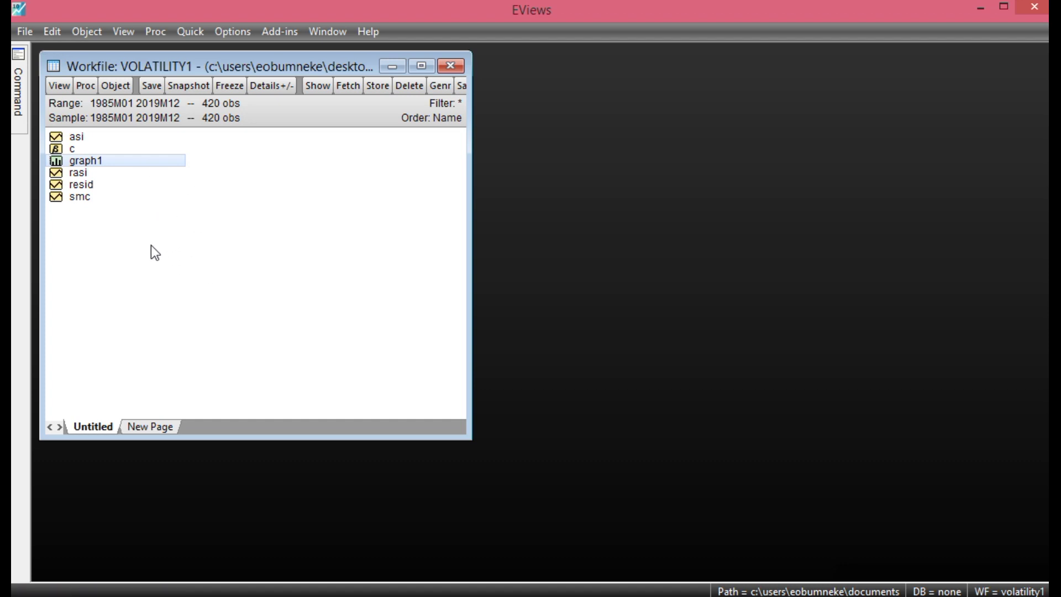
Start a new equation with the specification rasi c rasi(-1) and the ARCH estimation method
left_click(191, 38)
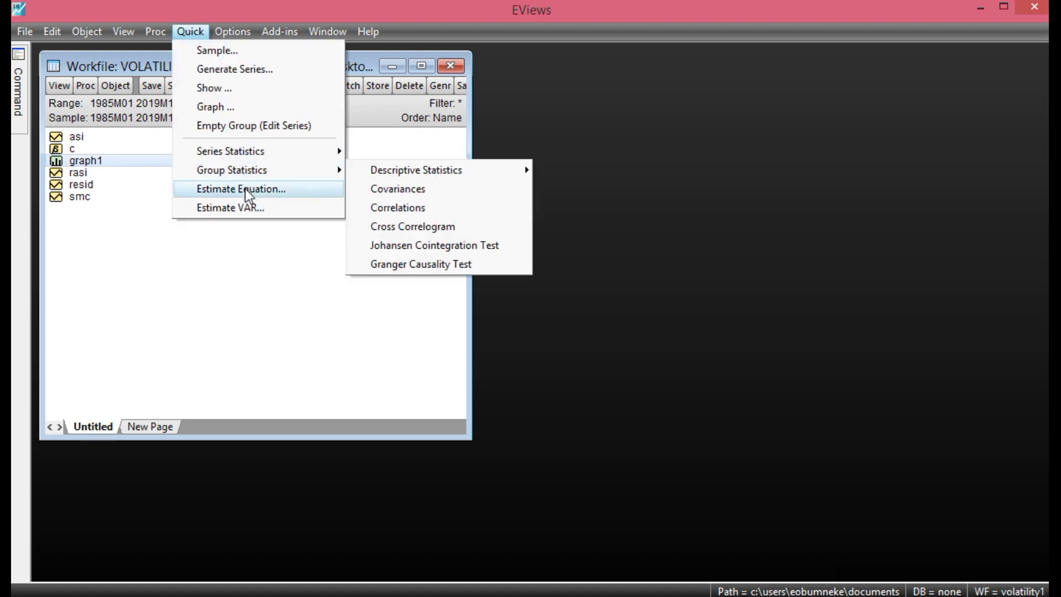
left_click(246, 190)
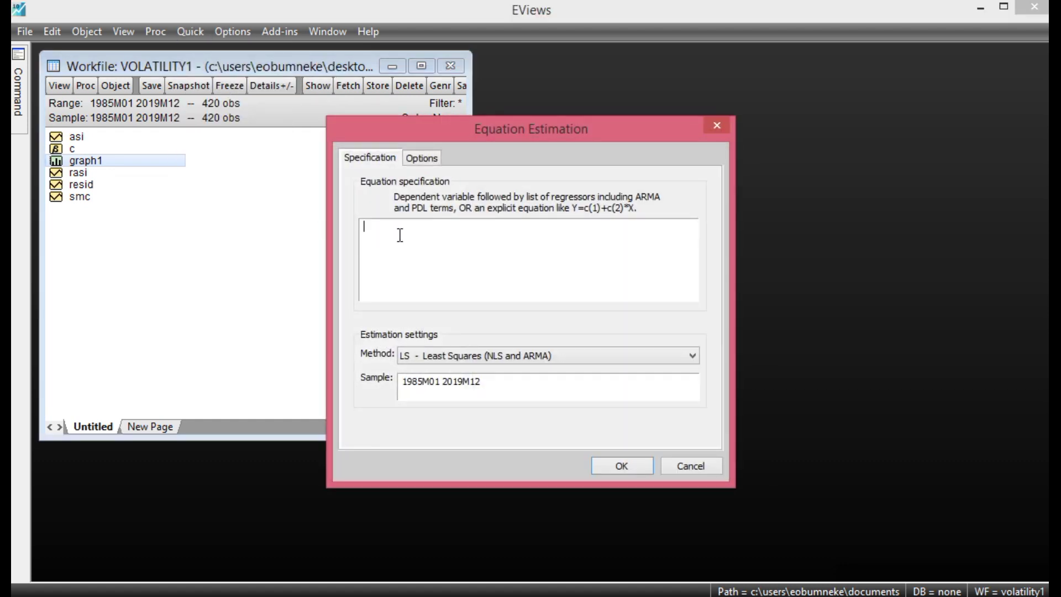
type("rasi c rasi(-1")
left_click(682, 360)
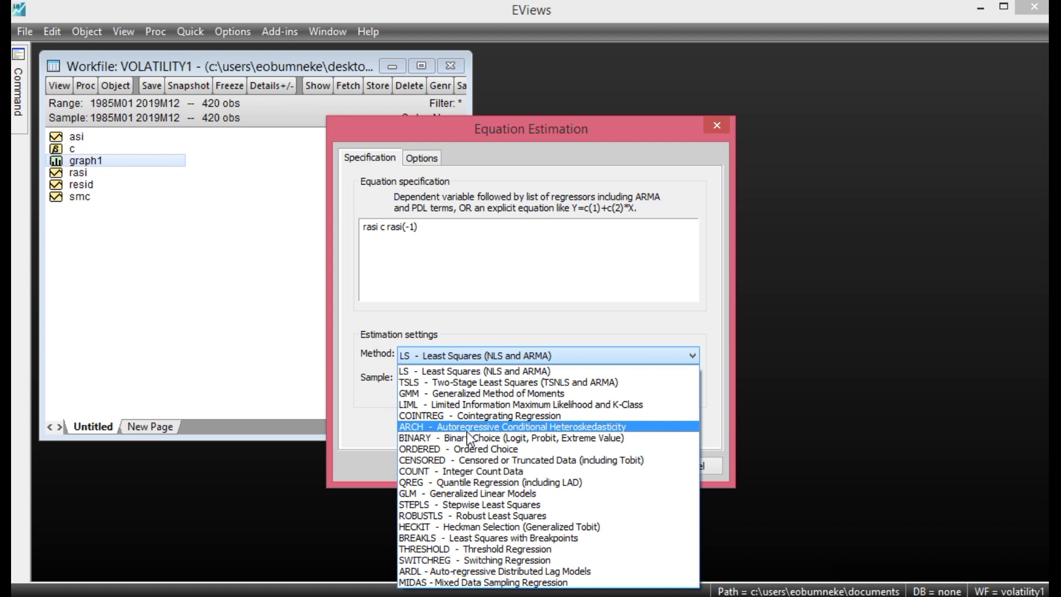
left_click(450, 429)
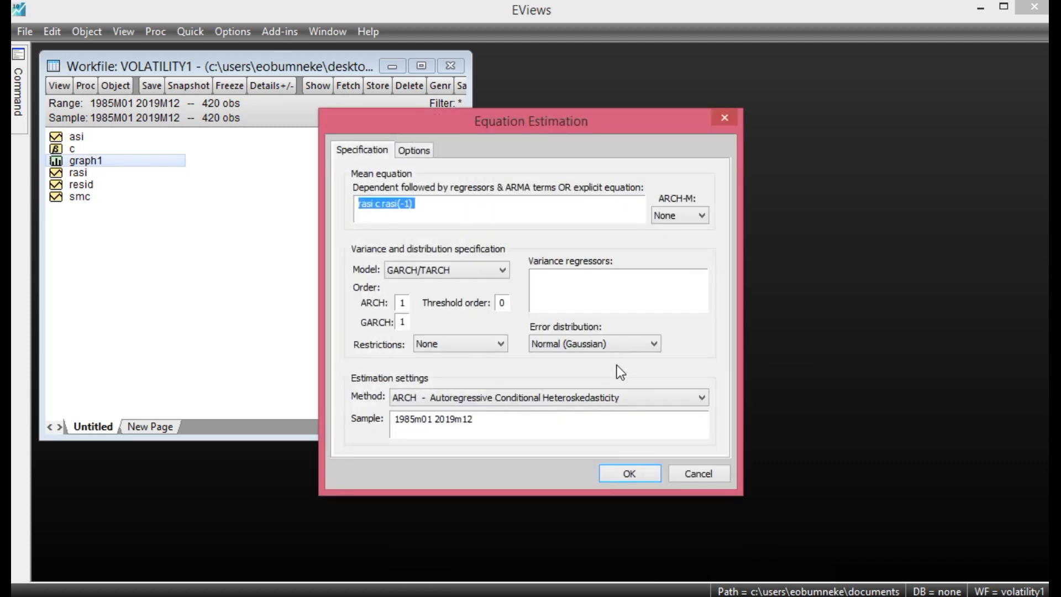
Add c as variance regressor, set the GARCH order to 0 and errors to Student's t, and estimate the ARCH(1) model
left_click(557, 284)
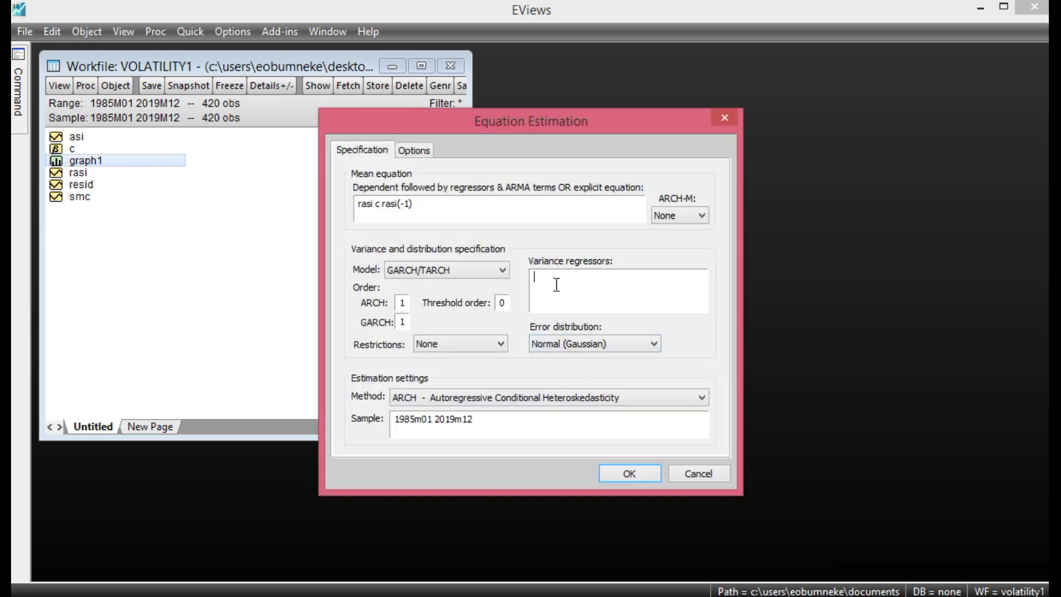
type("c")
left_click(404, 322)
left_click(612, 343)
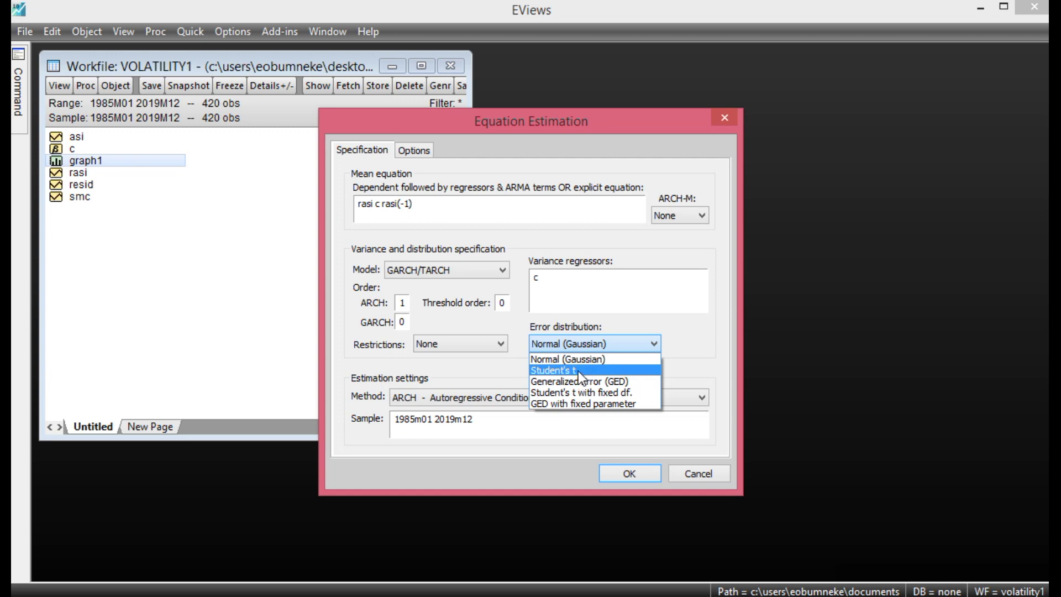
left_click(578, 370)
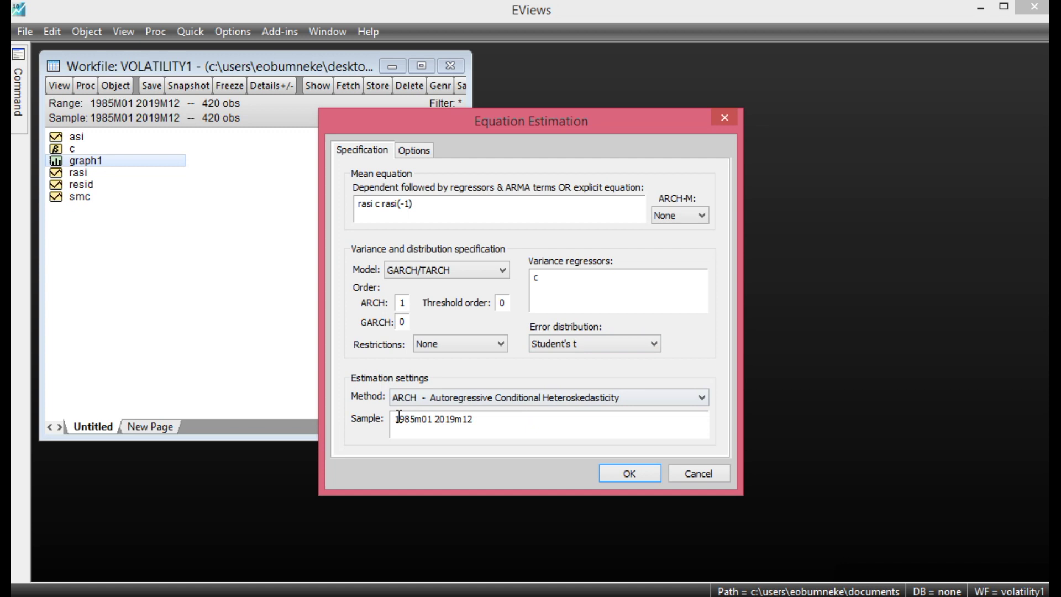
left_click(622, 475)
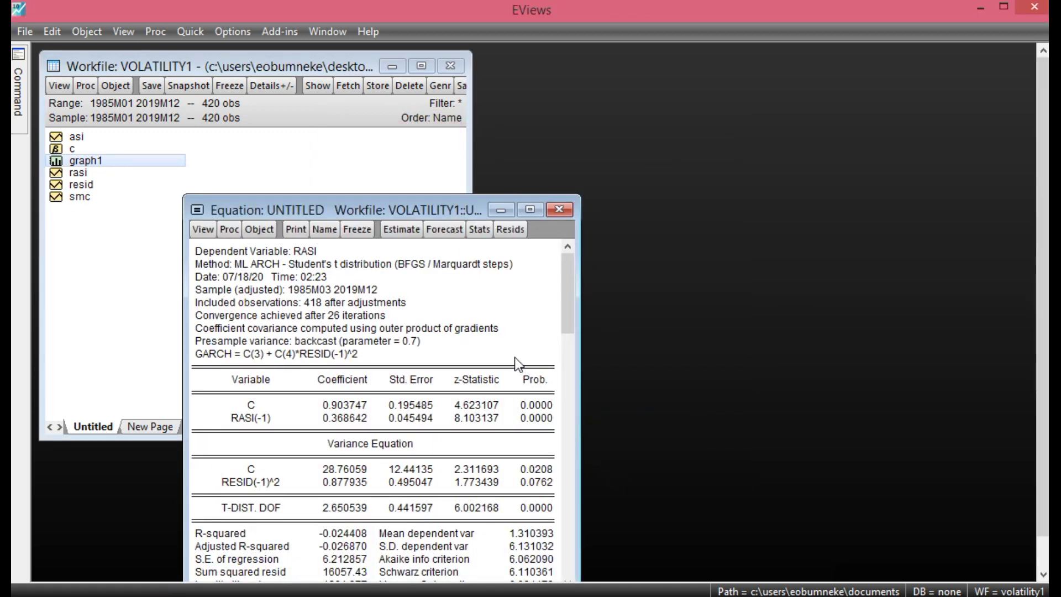
Check the model's Schwarz criterion against the ARCH (1) t-dist entry in the WordPad volatility notes
left_click_drag(566, 320, 559, 492)
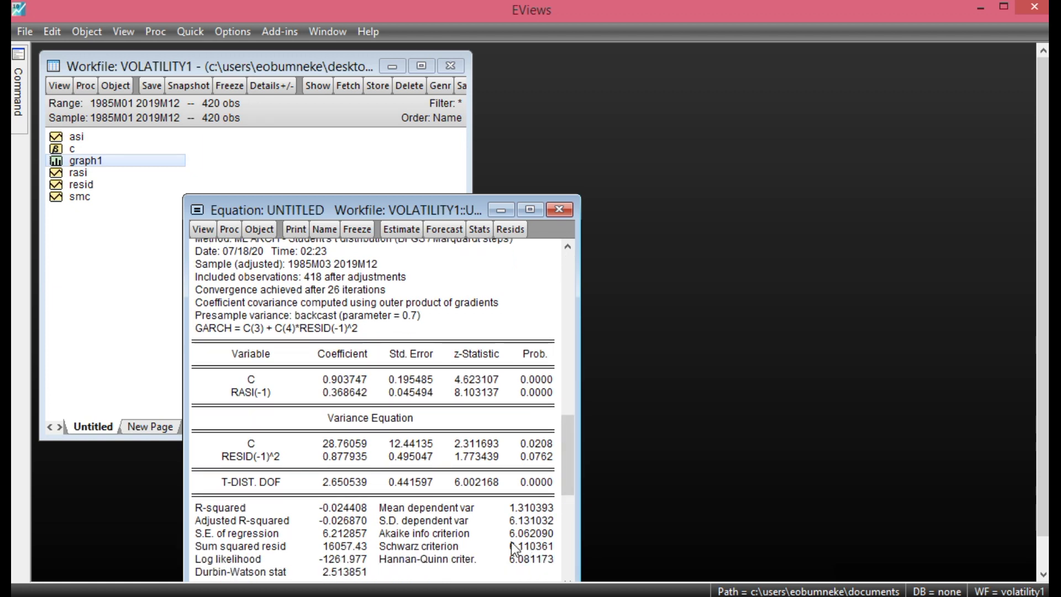
left_click(528, 548)
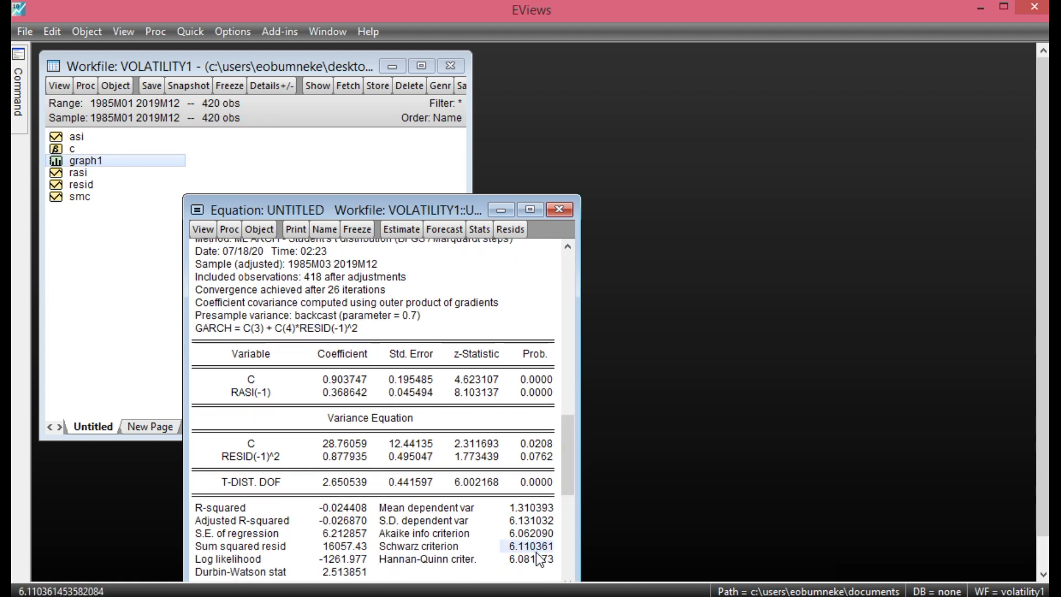
mouse_move(799, 576)
left_click(757, 485)
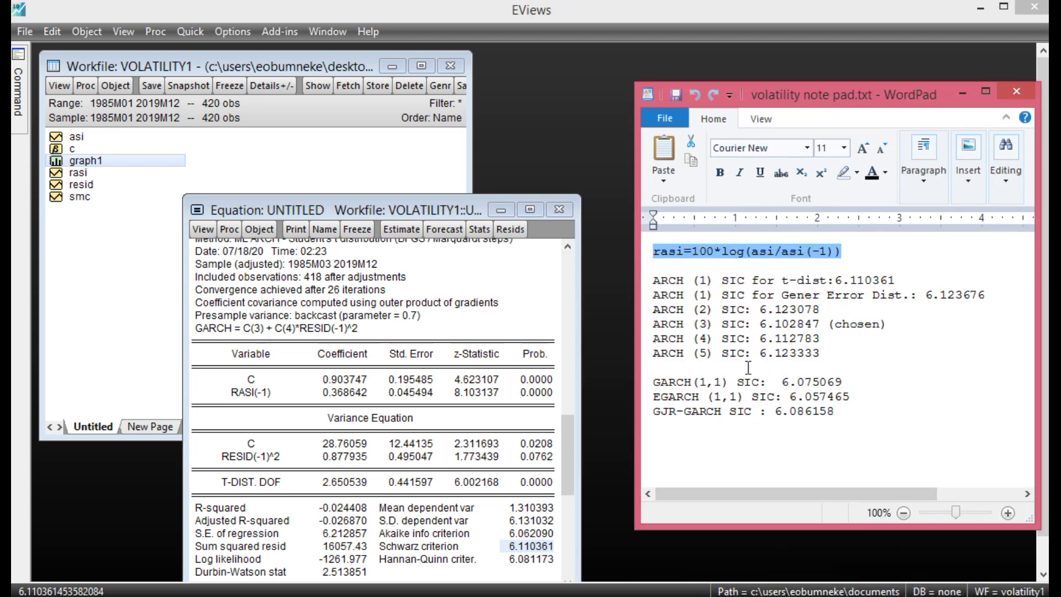
left_click(900, 282)
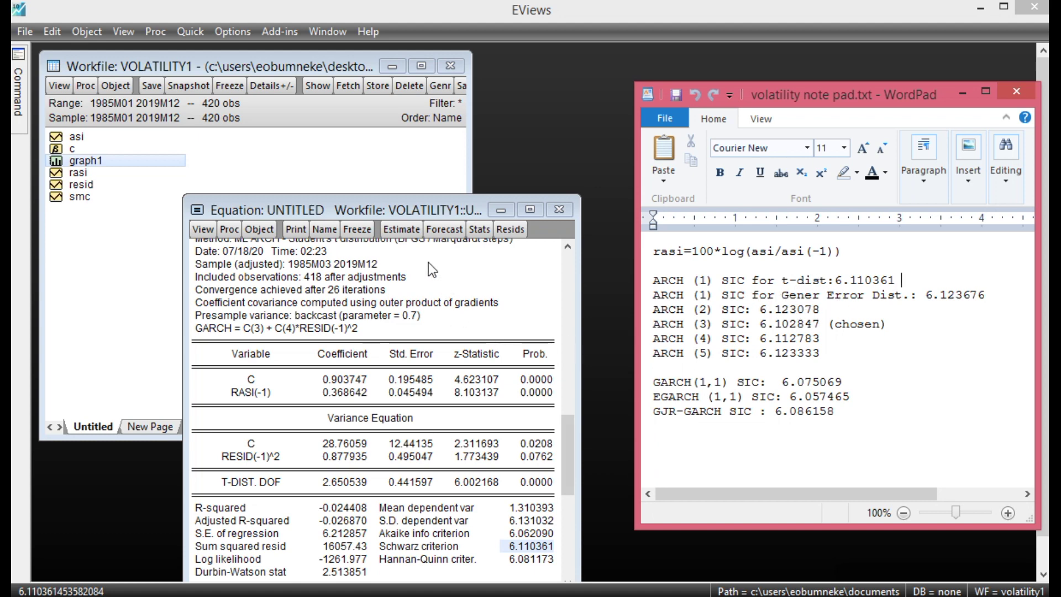
Re-estimate the ARCH(1) equation with the Generalized Error (GED) distribution and view its information criteria
left_click(403, 230)
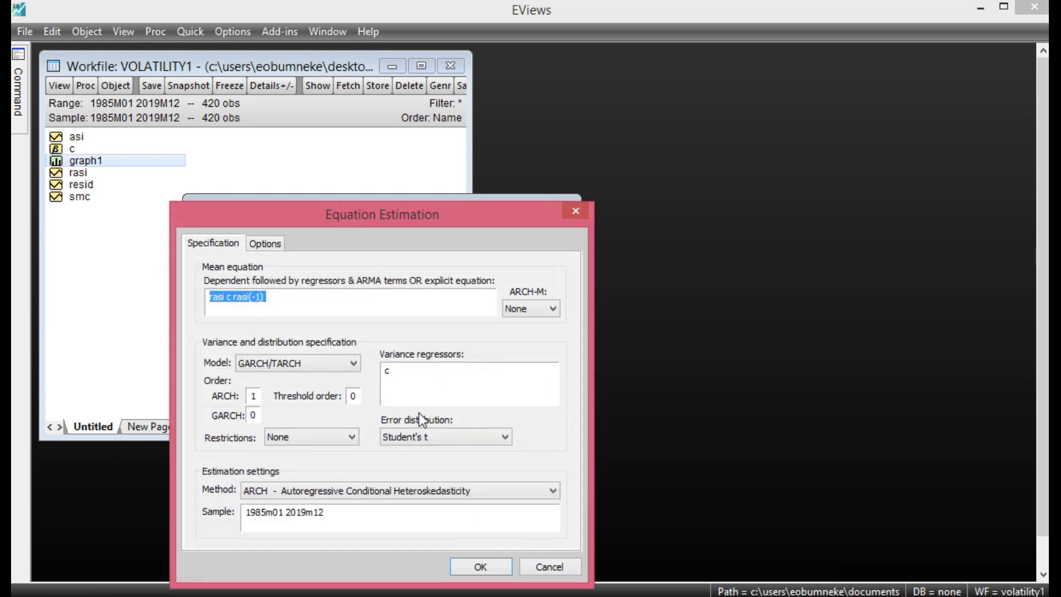
left_click(426, 436)
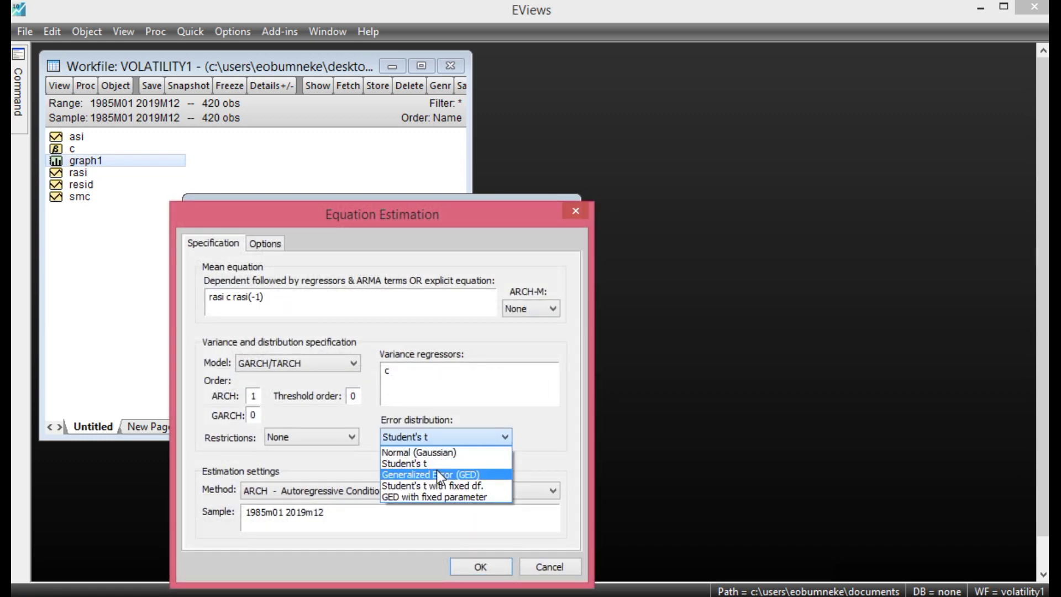
left_click(437, 472)
left_click(486, 565)
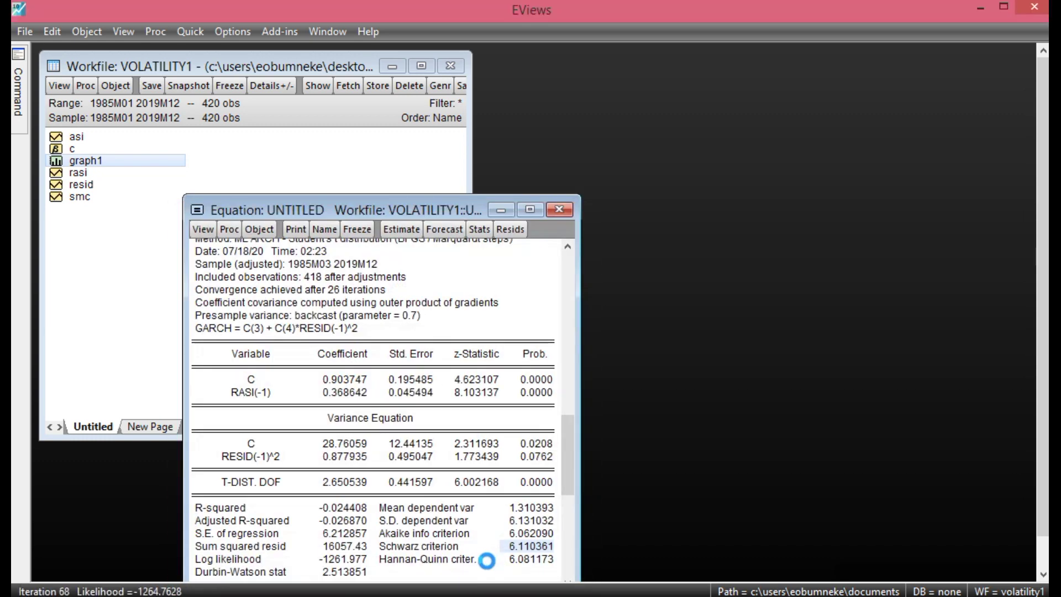
scroll(560, 332, "up", 1)
left_click_drag(562, 293, 562, 488)
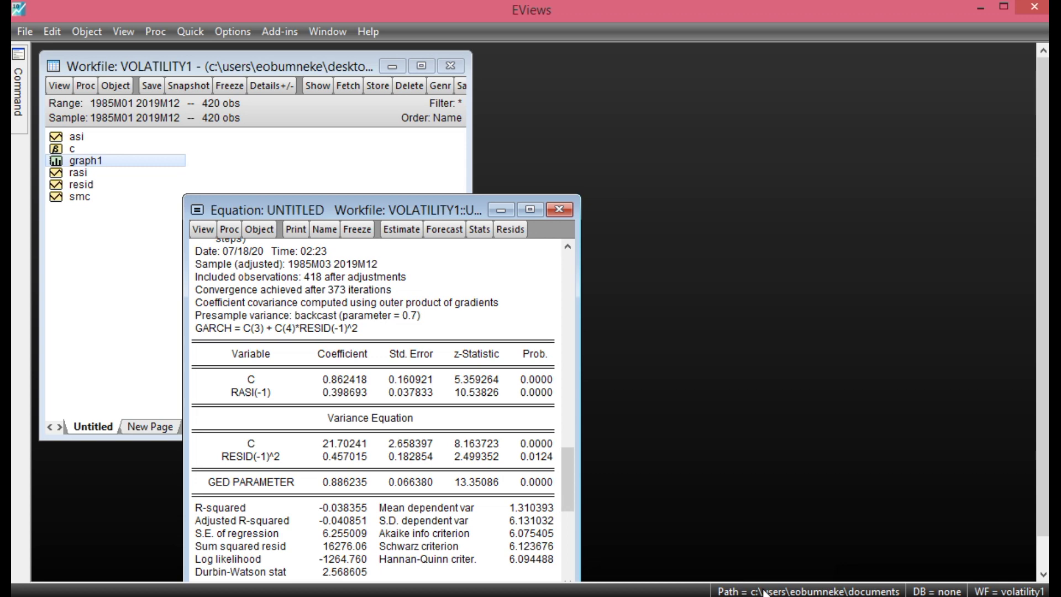
Compare the Student's t and generalized error ARCH (1) SIC values in the WordPad notes, and return to the EViews equation
left_click(796, 497)
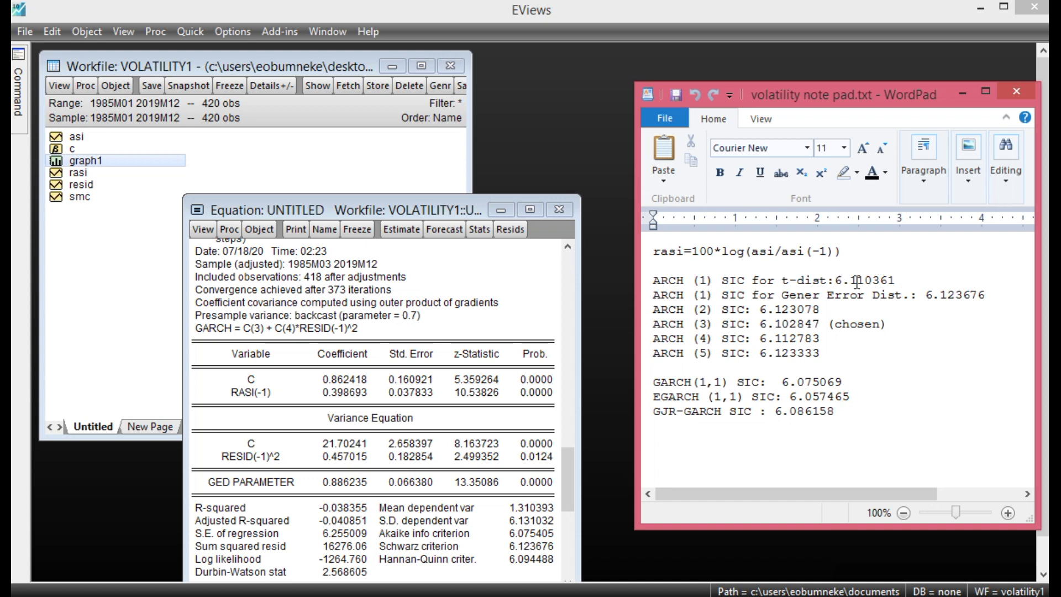
left_click(406, 333)
left_click(407, 333)
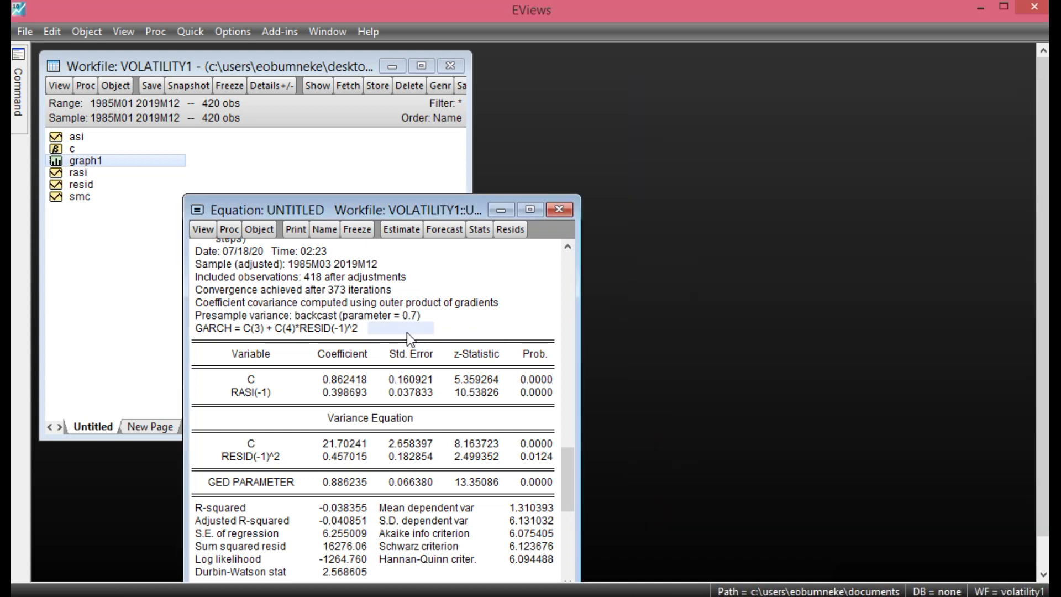
Re-estimate the equation with ARCH order 2 and Student's t errors, and check its Schwarz criterion
left_click(403, 230)
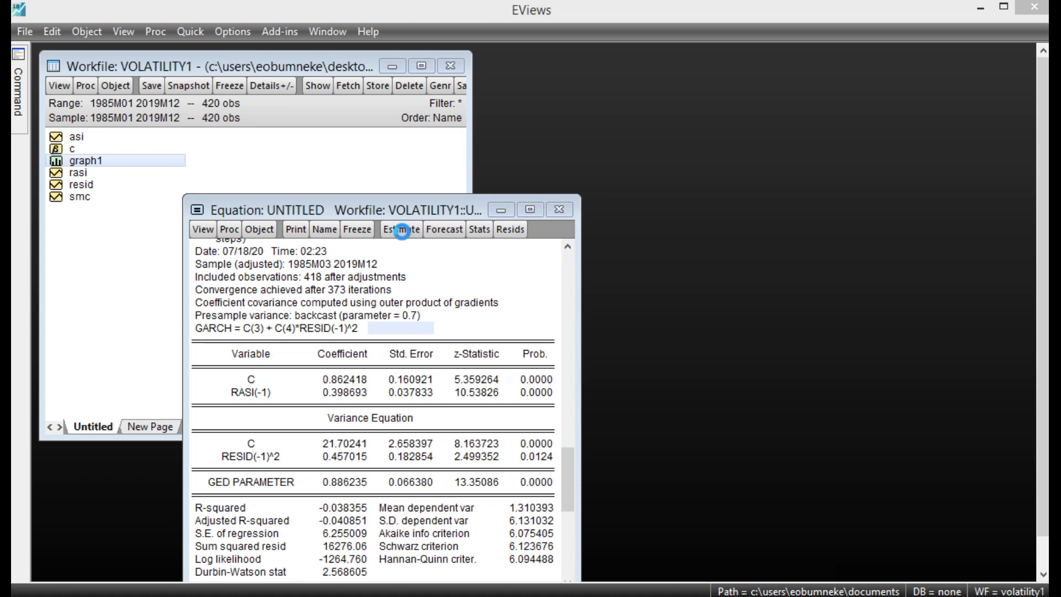
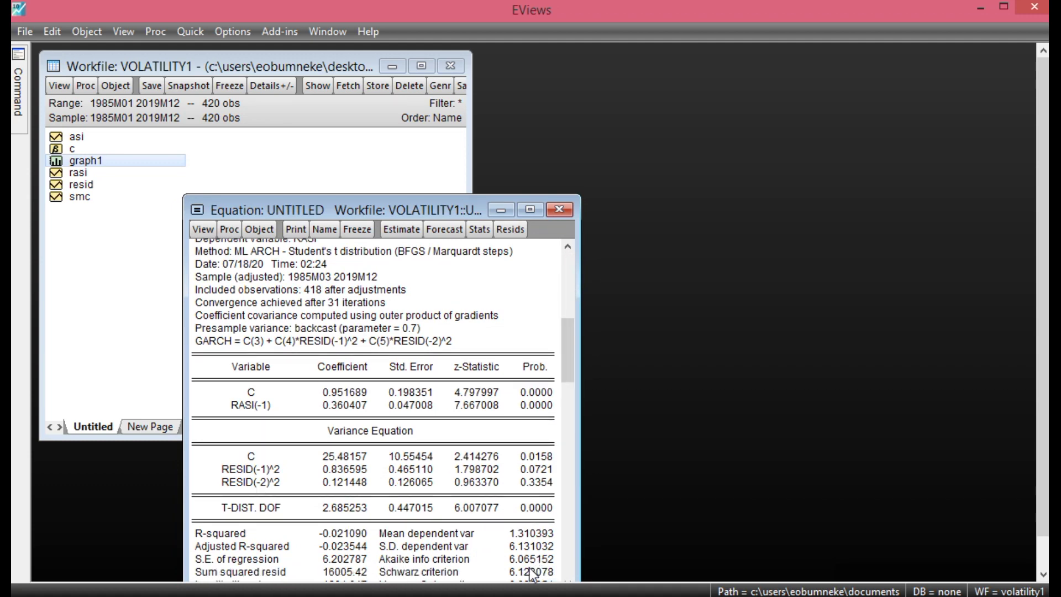
left_click(531, 571)
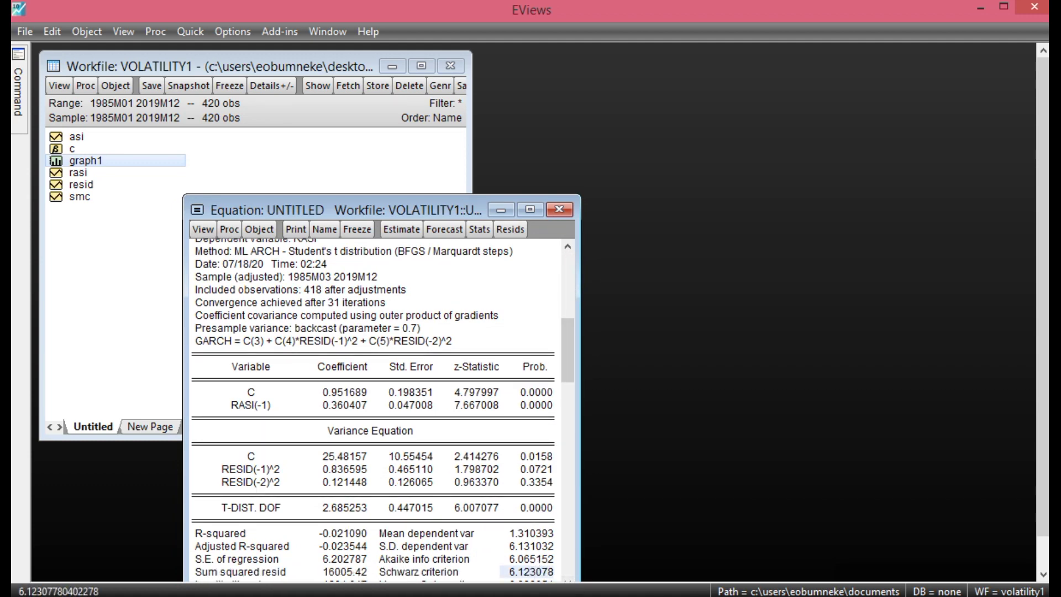
Switch to the WordPad volatility notes and compare the estimated Schwarz criterion with the ARCH (2) SIC entry
key("alt+Tab")
left_click(820, 310)
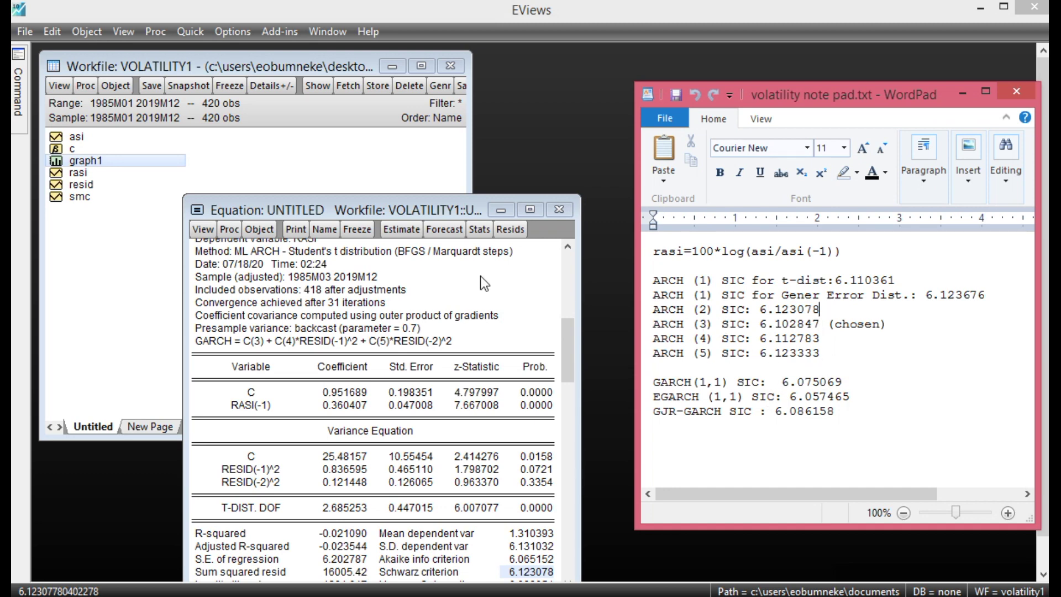
Re-estimate the EViews equation with ARCH order 3 and compare its Schwarz criterion with the ARCH (3) entry in the WordPad notes
left_click(403, 235)
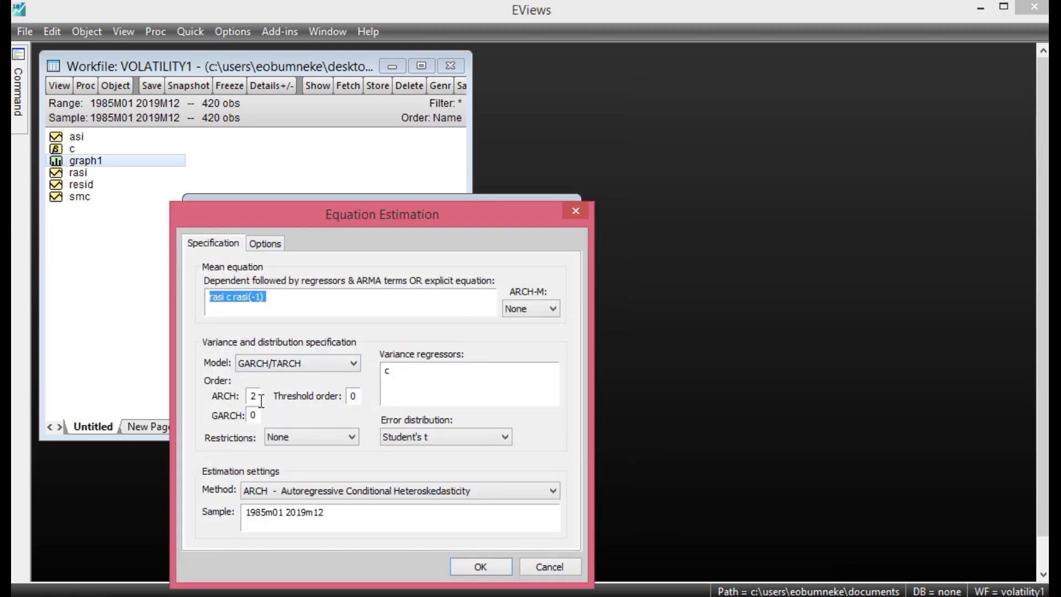
left_click(260, 398)
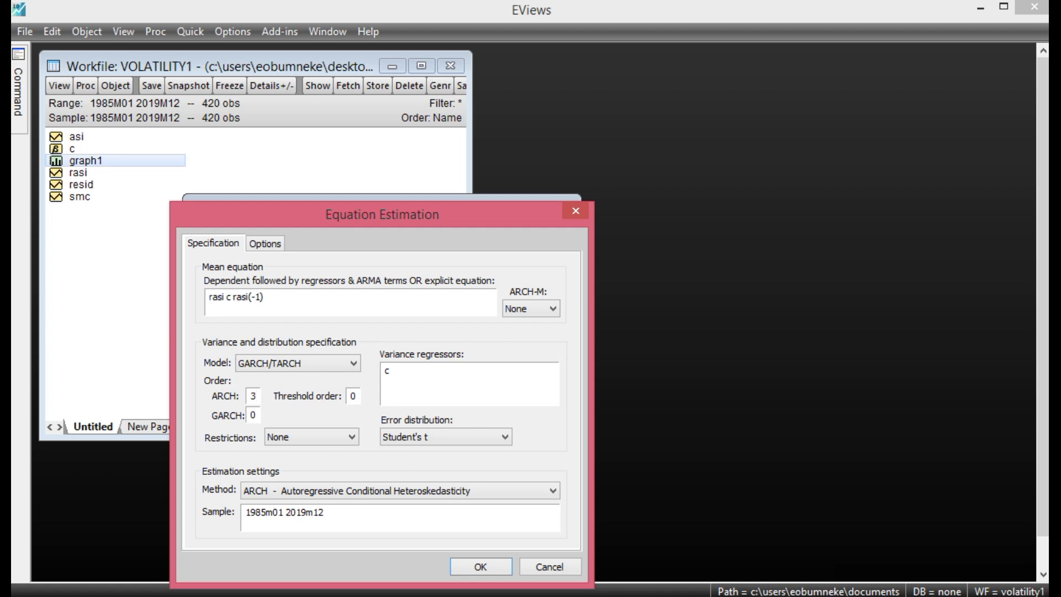
left_click(487, 565)
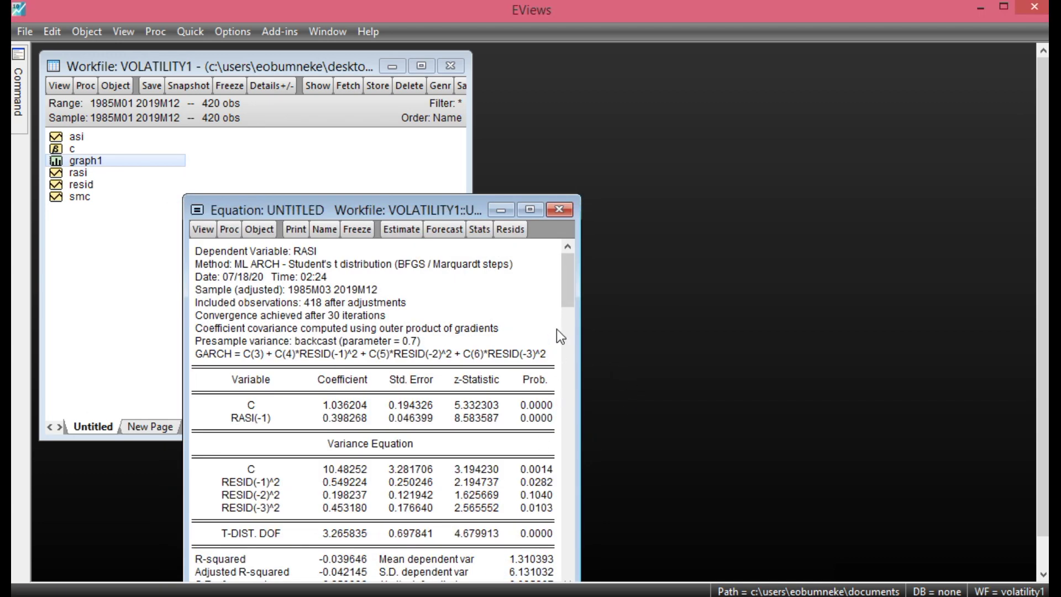
left_click_drag(565, 291, 572, 488)
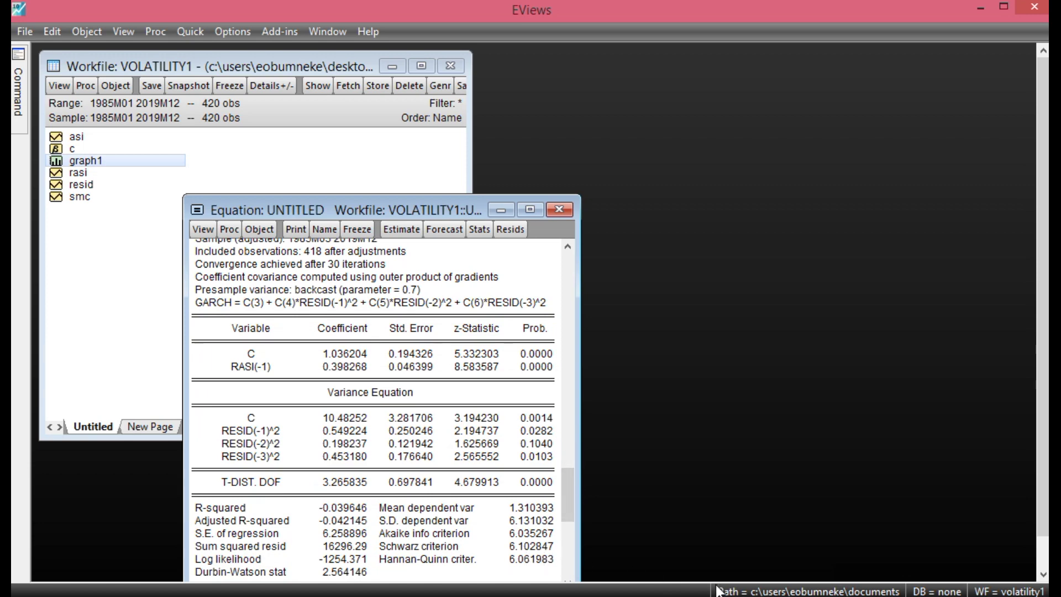
key("alt+Tab")
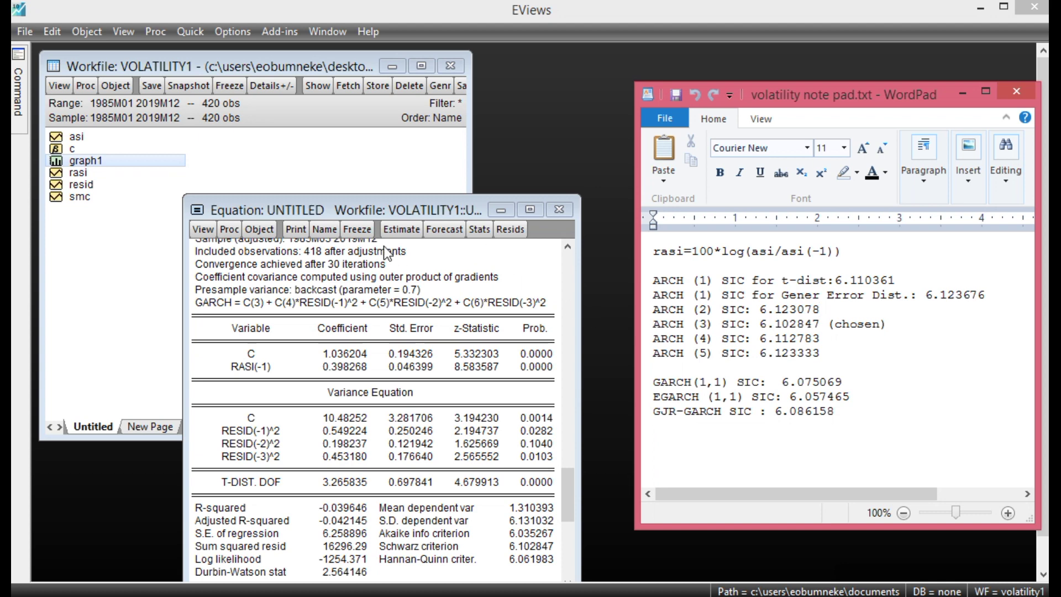
Re-estimate the EViews equation with ARCH order 4 and compare its Schwarz criterion with the ARCH (4) entry in the WordPad notes
left_click(397, 233)
left_click(254, 396)
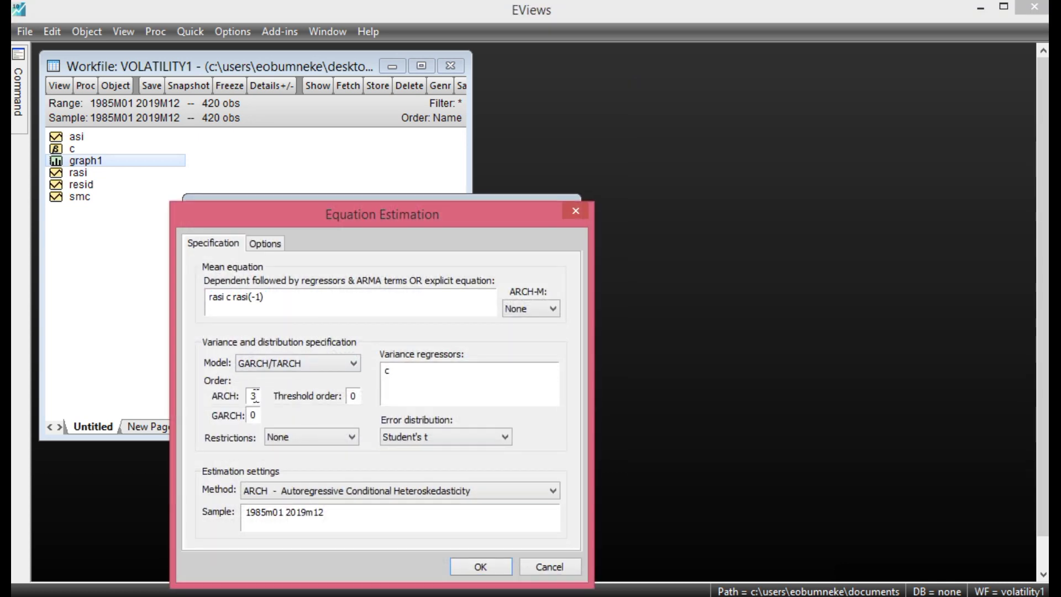
key("BackSpace")
type("4")
left_click(478, 567)
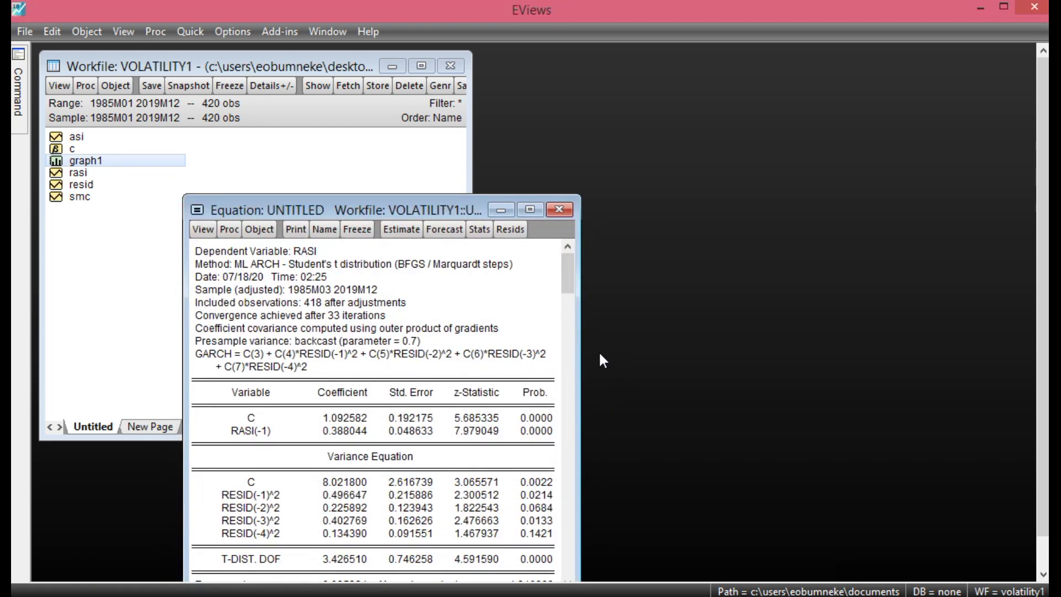
left_click_drag(562, 270, 546, 570)
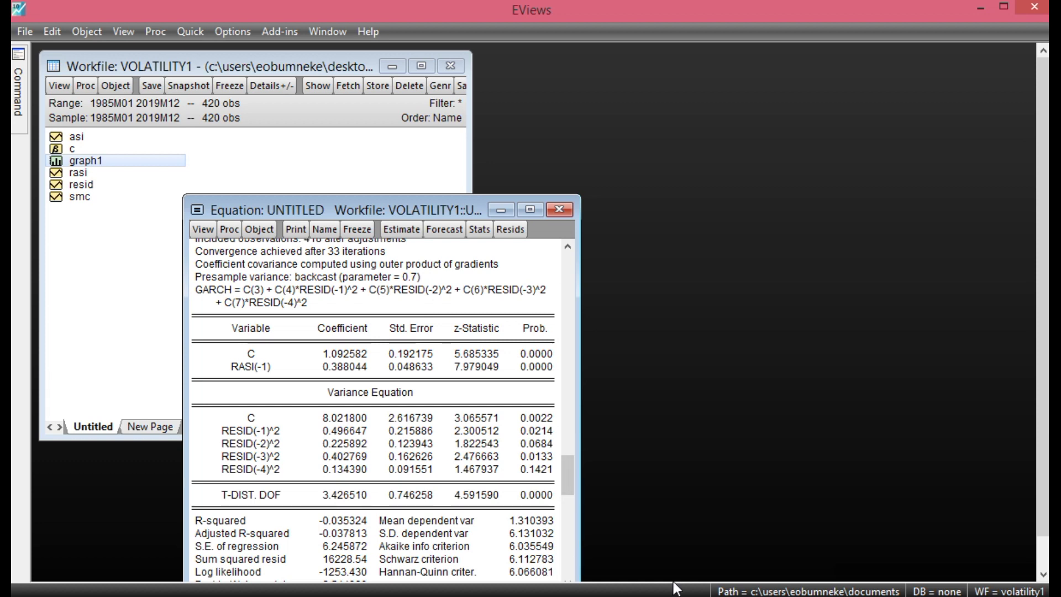
left_click(785, 559)
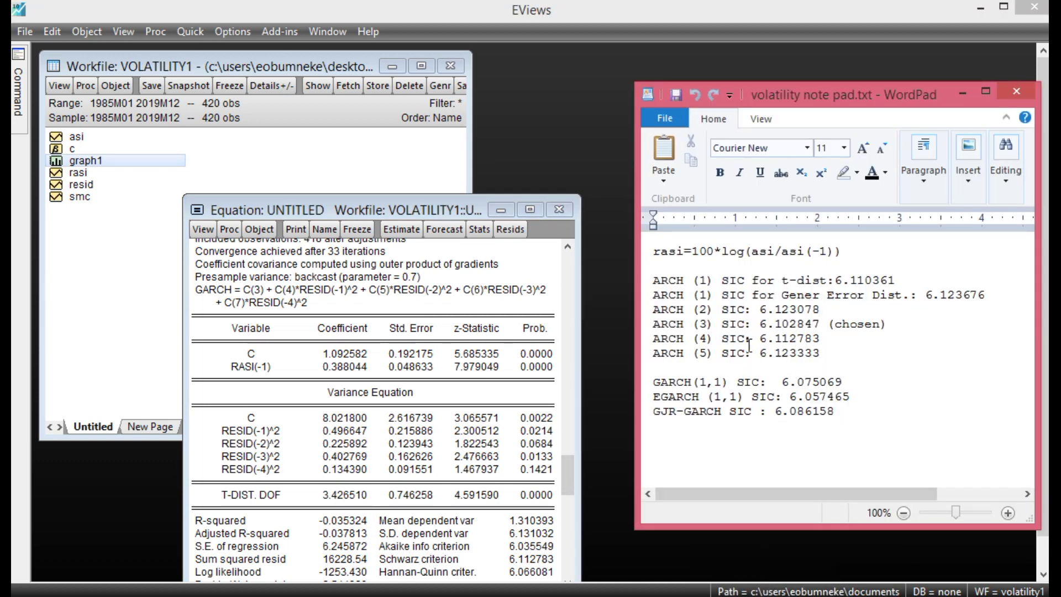
Re-estimate the EViews equation with ARCH order 5, keeping Student's t errors, and view its Schwarz criterion
left_click(406, 229)
left_click(260, 395)
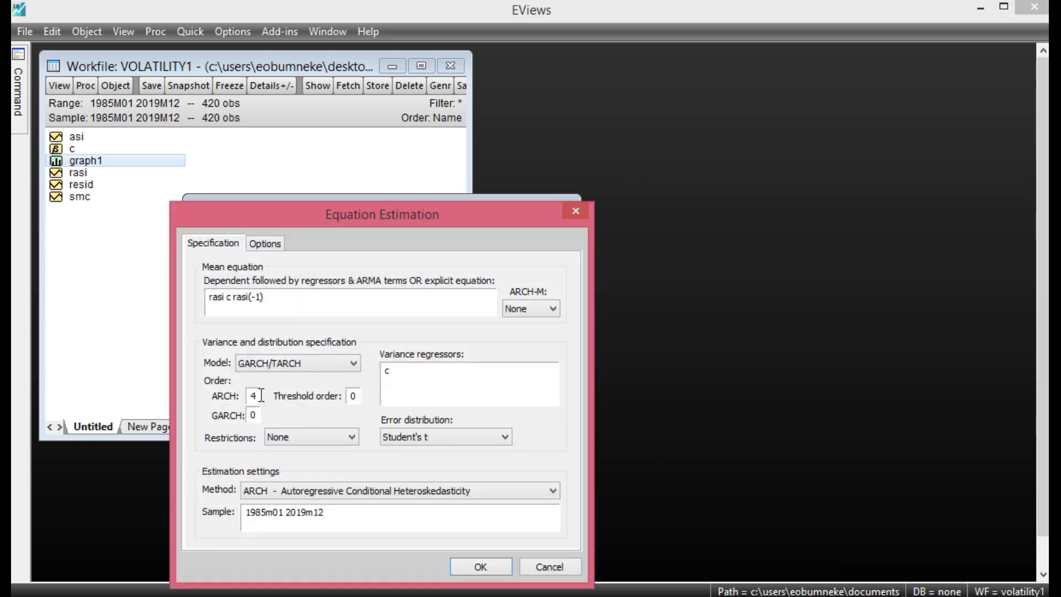
type("5")
left_click(497, 568)
left_click_drag(569, 282, 532, 549)
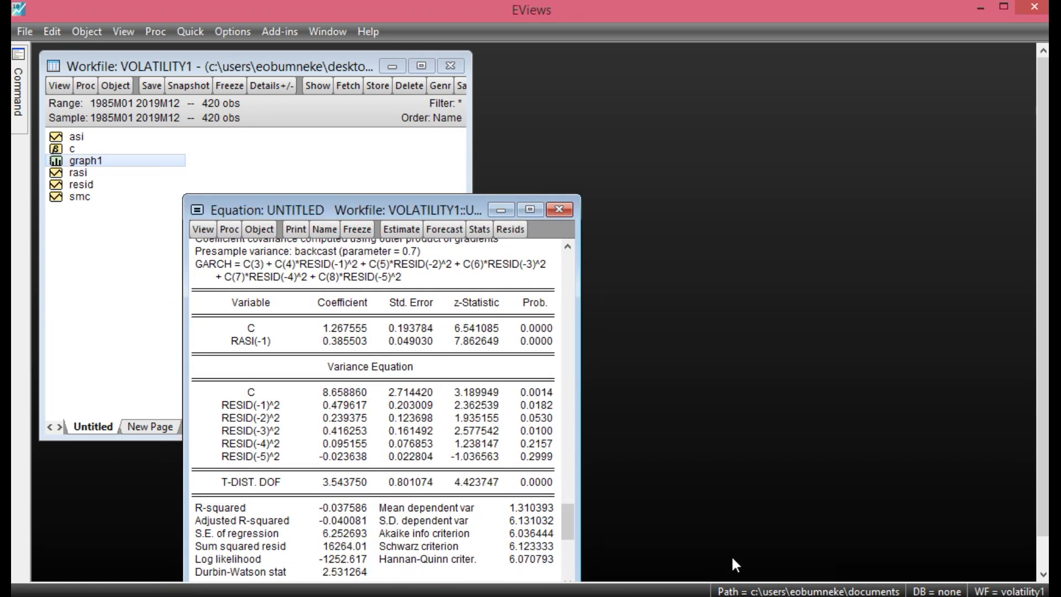
Compare the ARCH (1) to ARCH (5) SIC values in the WordPad notes and highlight the GARCH(1,1) entry
key("alt+Tab")
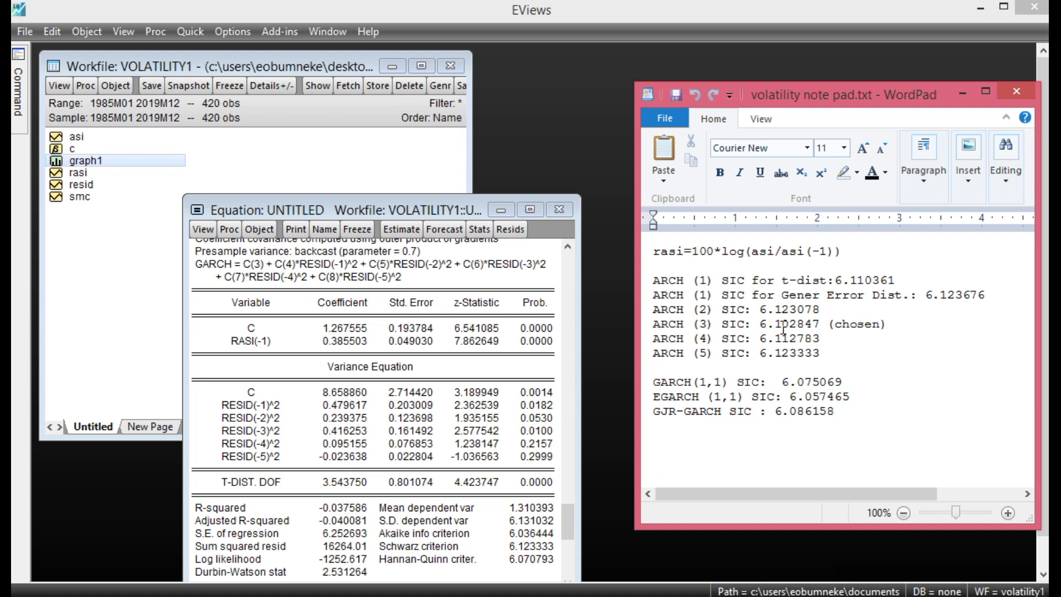
left_click(821, 327)
left_click_drag(671, 381, 723, 381)
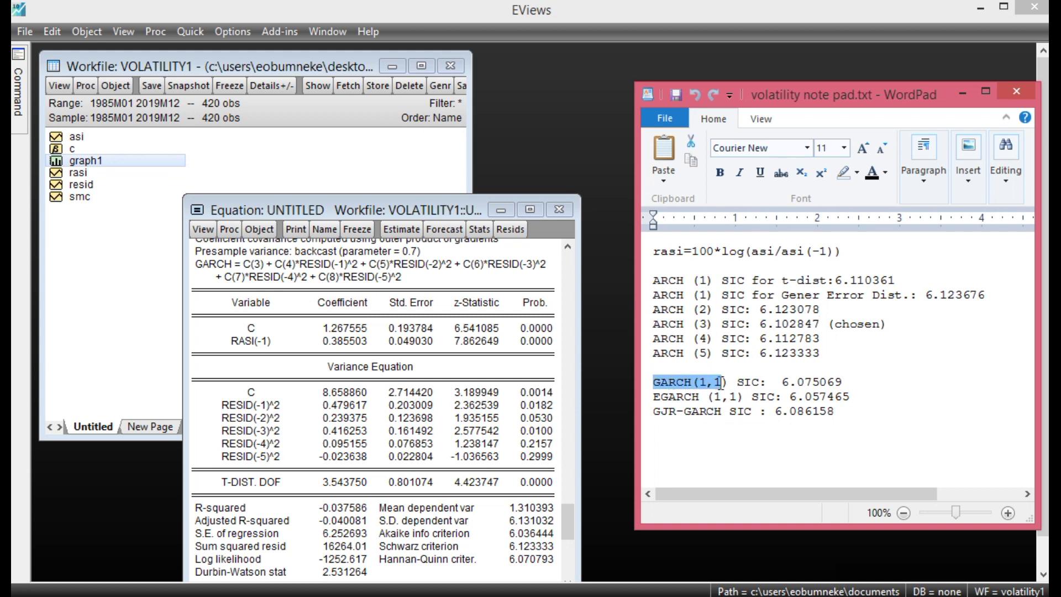
Re-estimate the EViews equation with ARCH order 1 and GARCH order 1, and compare its Schwarz criterion with the GARCH(1,1) entry in the WordPad notes
left_click(399, 230)
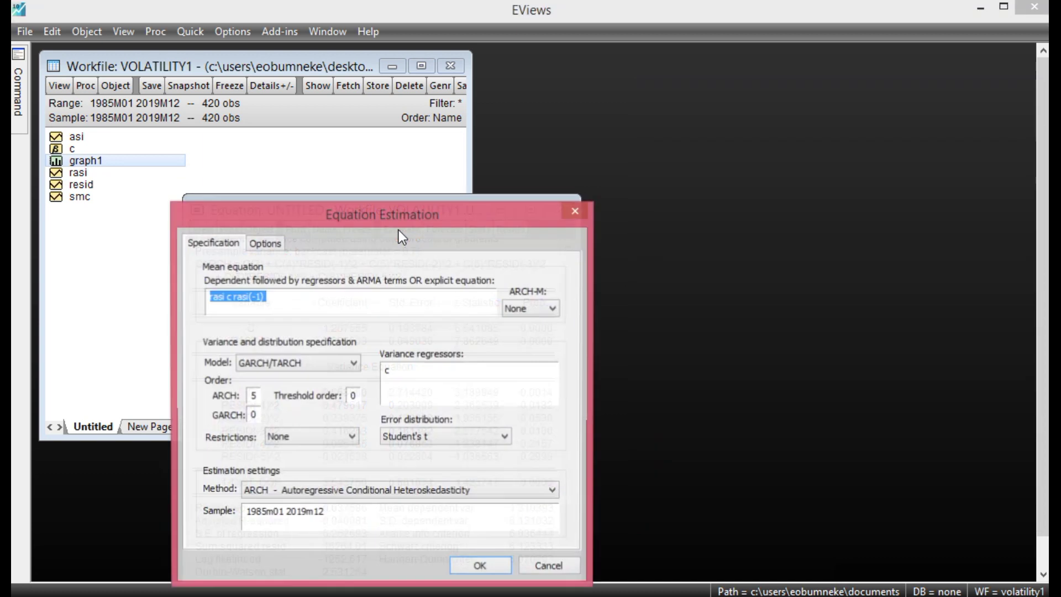
left_click(276, 367)
left_click(275, 367)
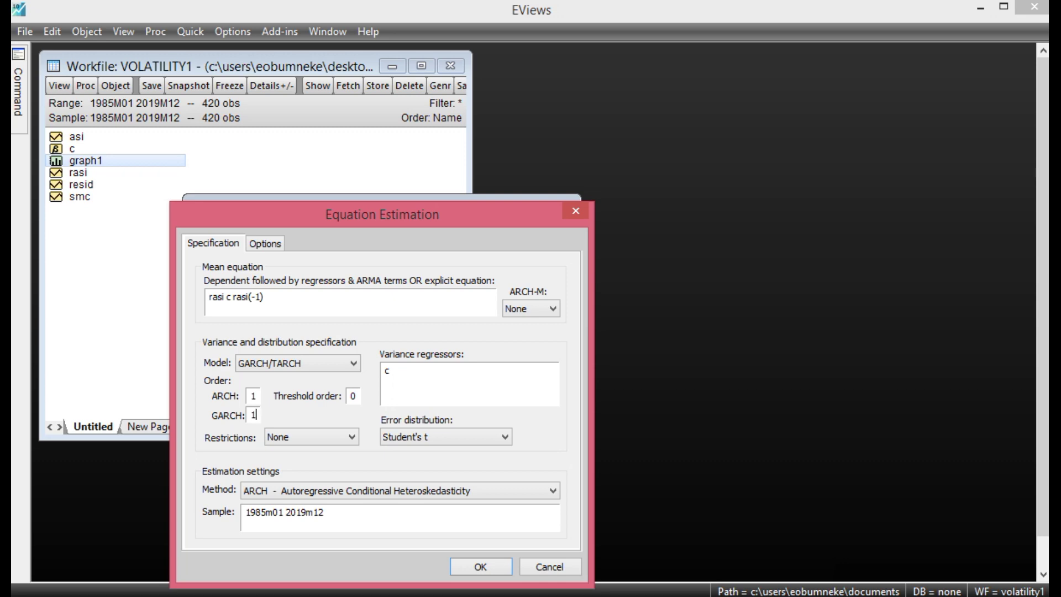
left_click(497, 563)
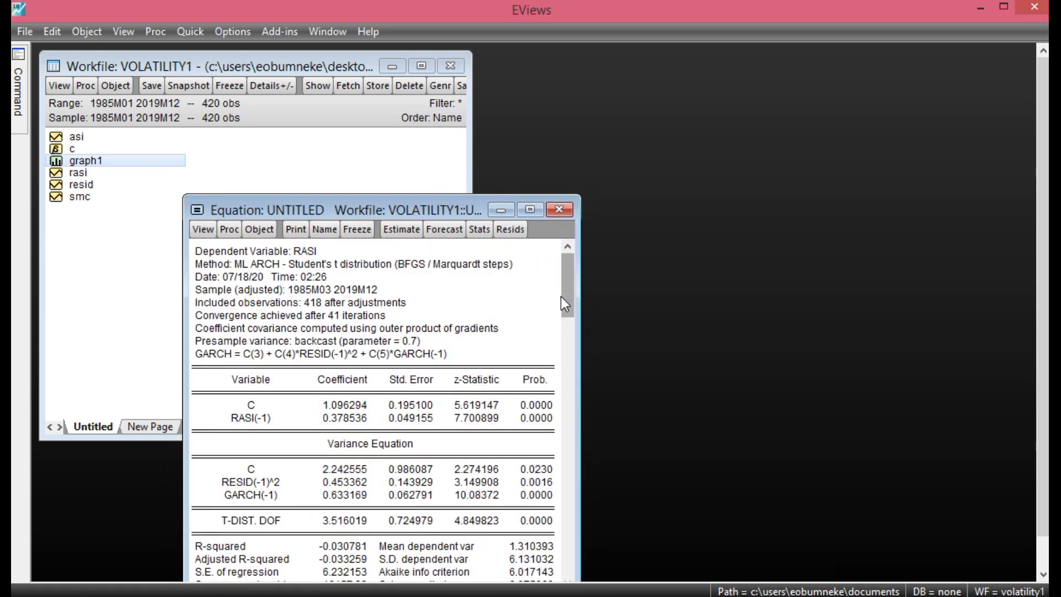
left_click_drag(568, 303, 565, 445)
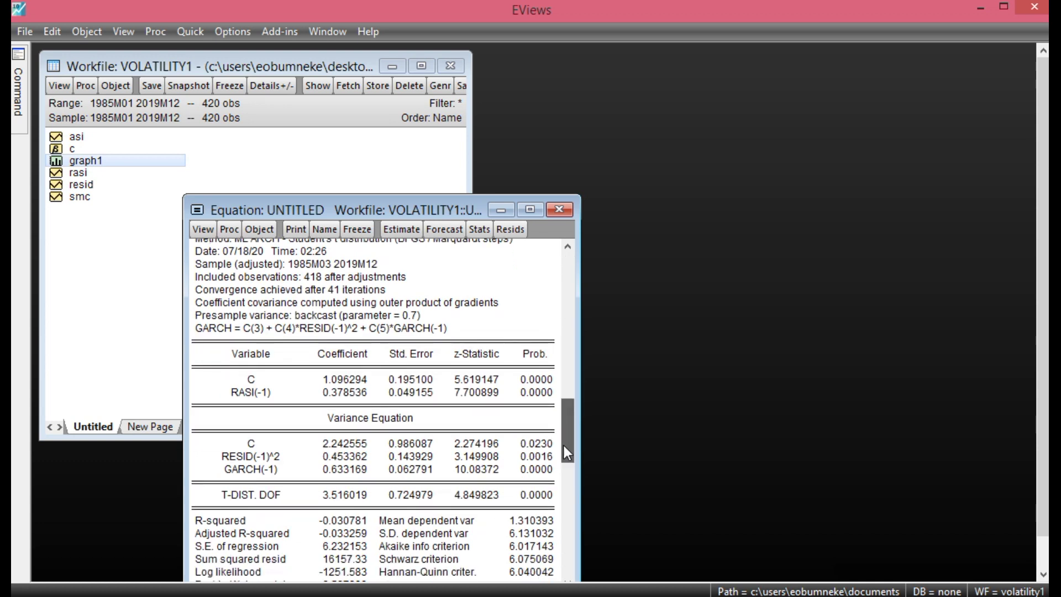
left_click(526, 558)
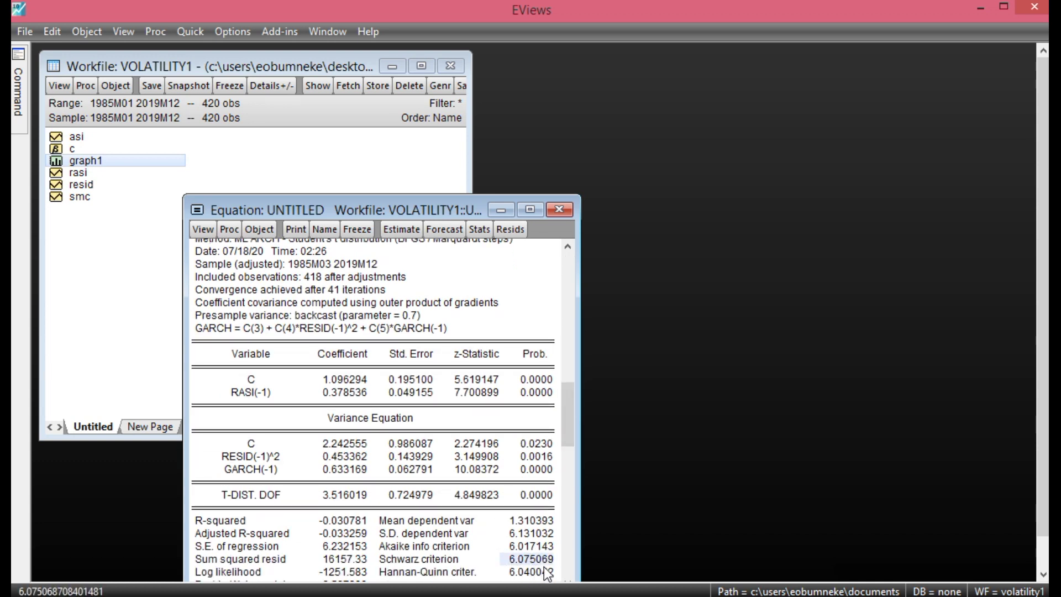
key("alt+Tab")
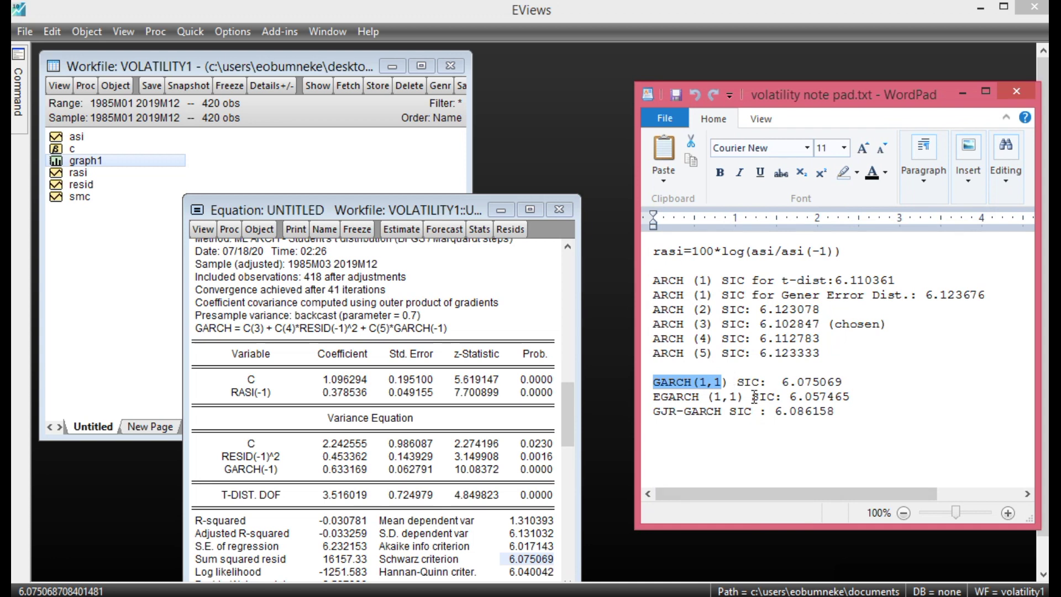
left_click(839, 381)
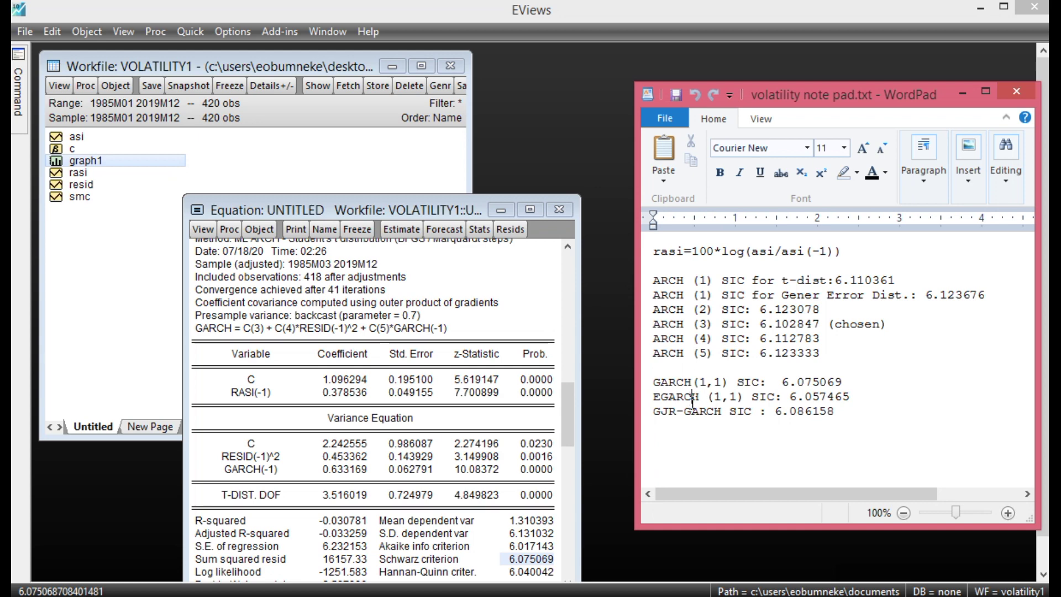
Re-estimate the EViews equation as an EGARCH model and compare its Schwarz criterion with the EGARCH (1,1) entry in the WordPad notes
left_click(391, 233)
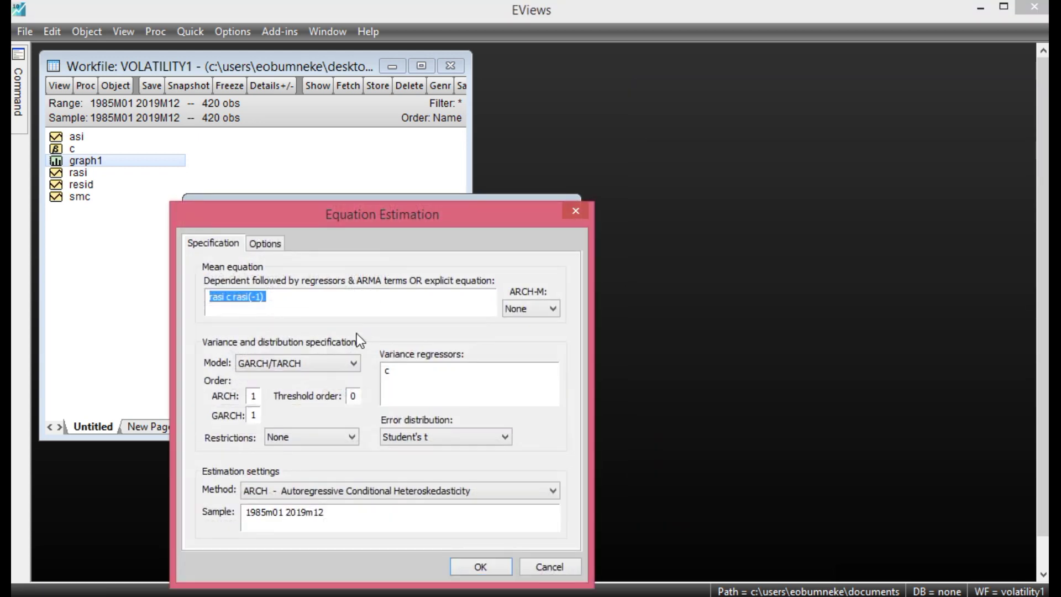
left_click(305, 369)
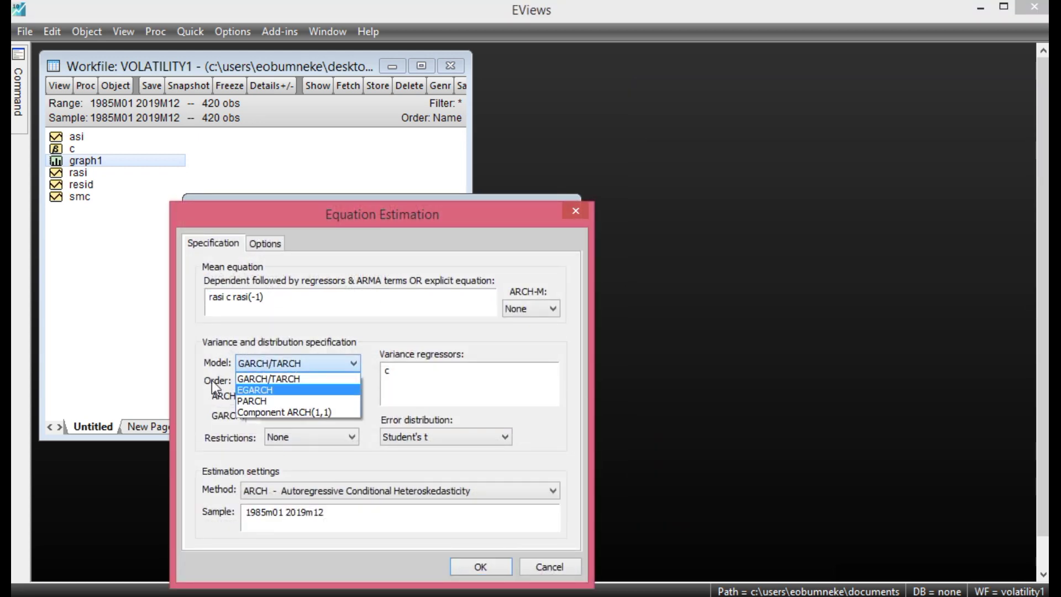
left_click(270, 392)
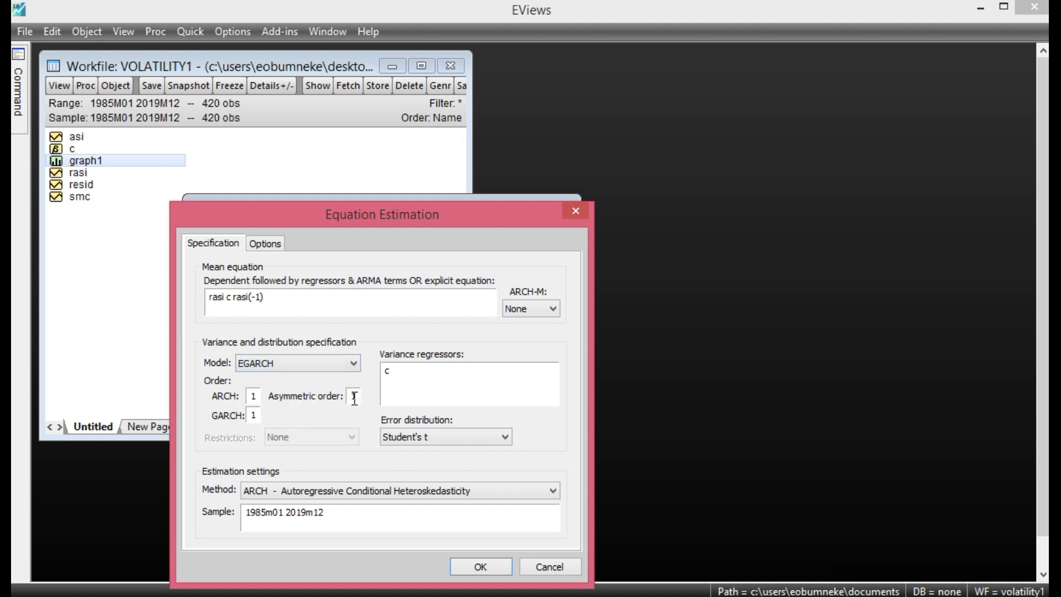
left_click(483, 565)
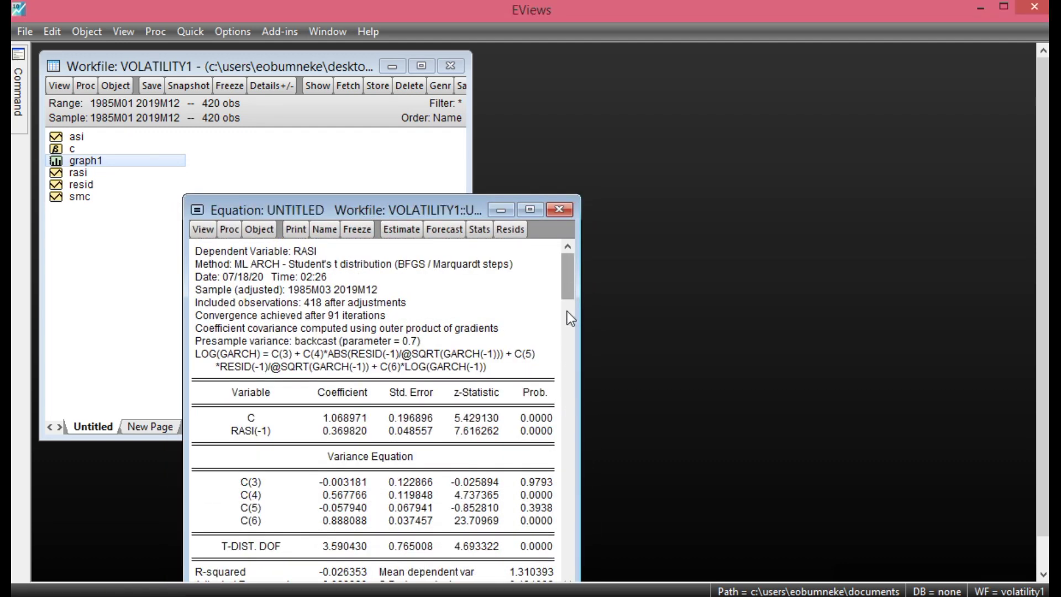
scroll(569, 318, "down", 2)
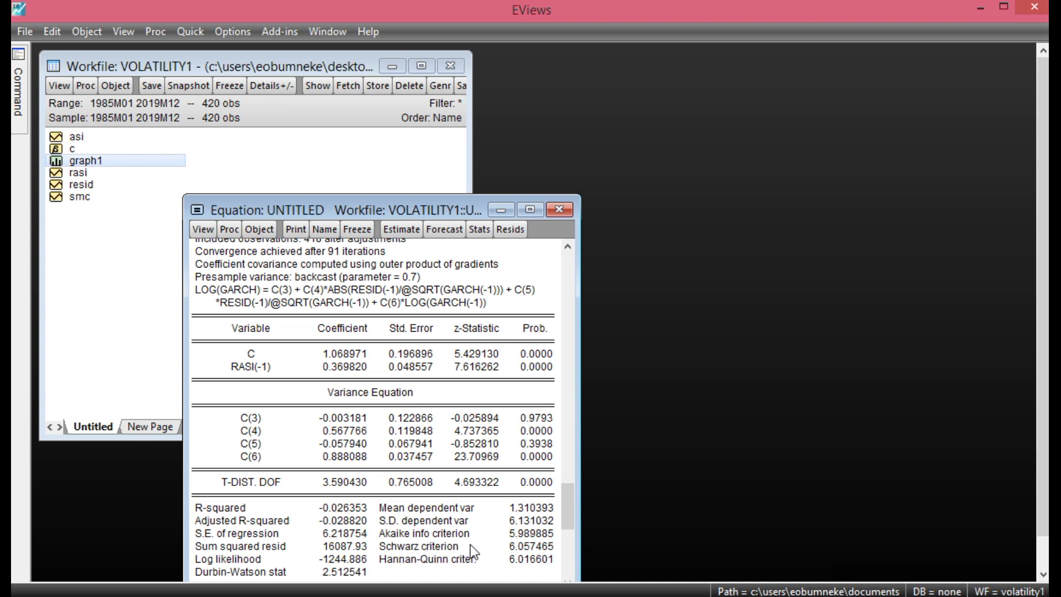
key("alt+Tab")
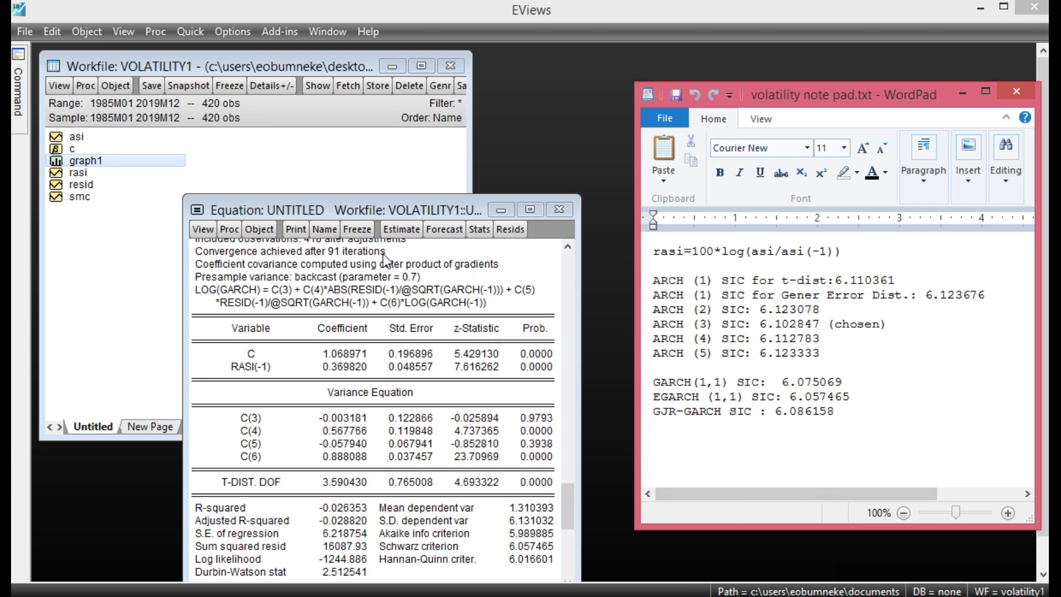
Respecify the EViews equation as a GARCH/TARCH model with threshold order 1
left_click(408, 229)
left_click(312, 364)
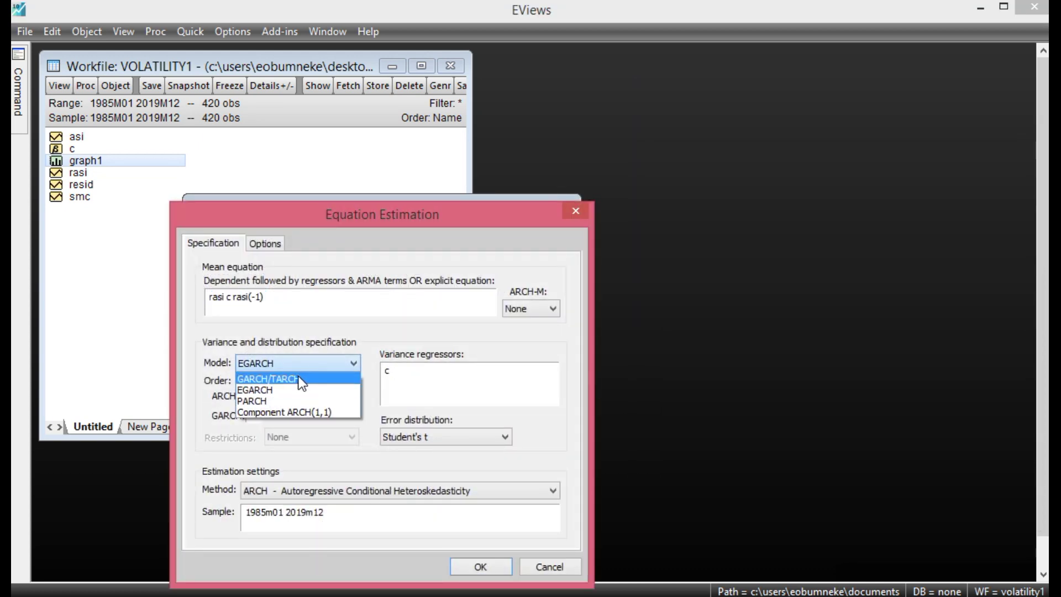
left_click(301, 381)
left_click(359, 394)
type("1")
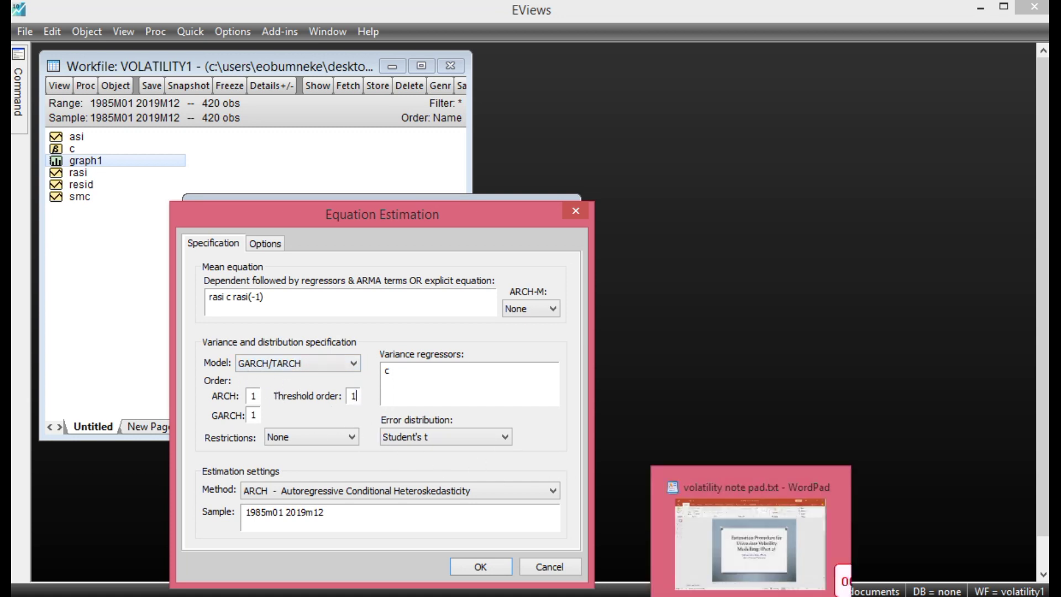
Consult the GJR-GARCH entry in the WordPad notes, estimate the threshold model in EViews and check its Schwarz criterion
left_click(688, 489)
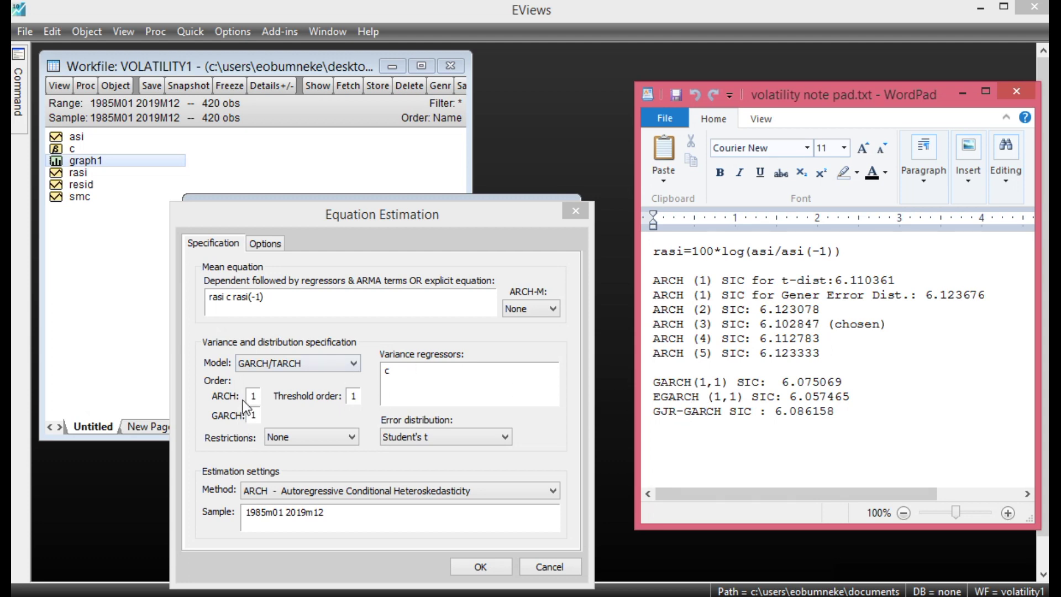
left_click(475, 564)
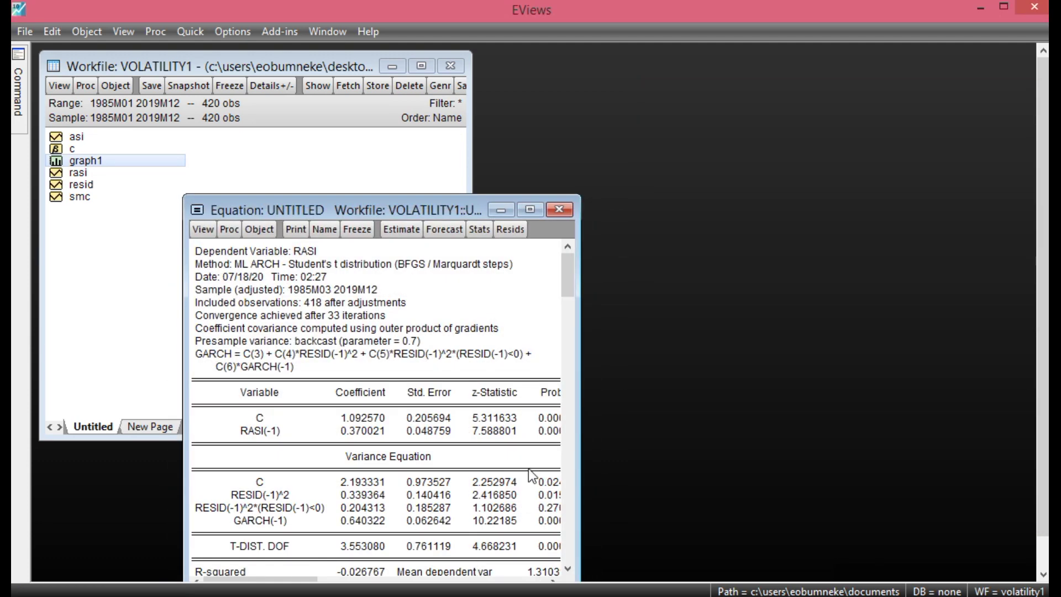
left_click_drag(561, 281, 611, 456)
scroll(562, 443, "down", 1)
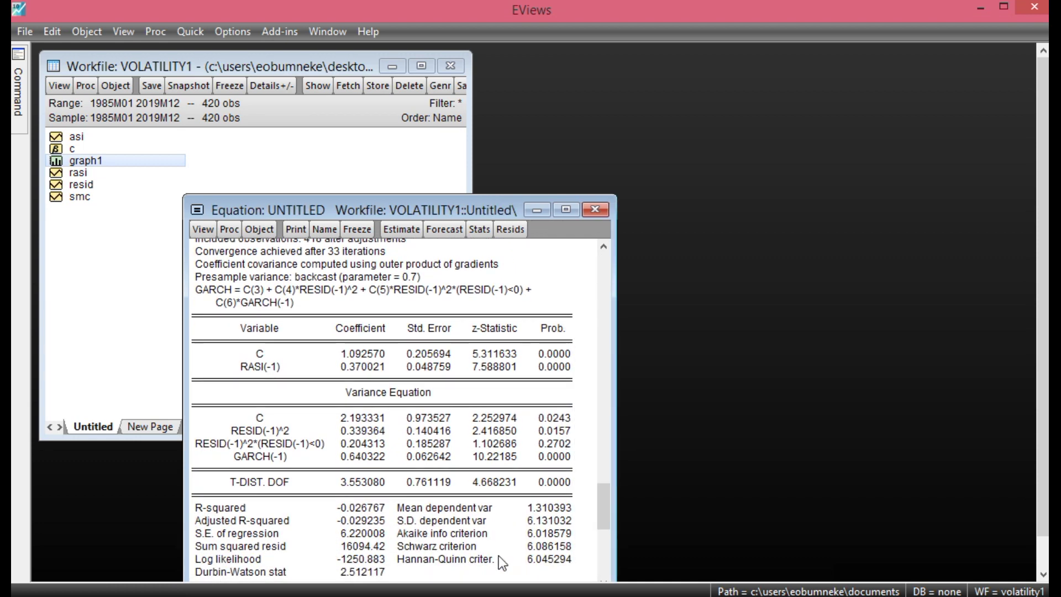
left_click(550, 546)
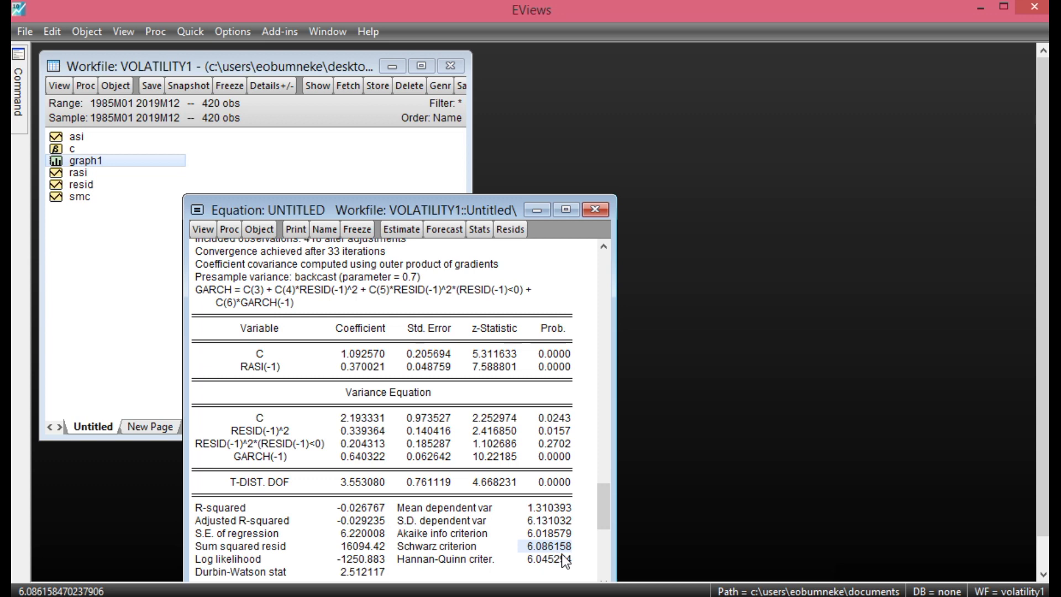
Compare the GJR-GARCH SIC with the other models in the WordPad notes, highlighting the chosen ARCH (3) entry
key("alt+Tab")
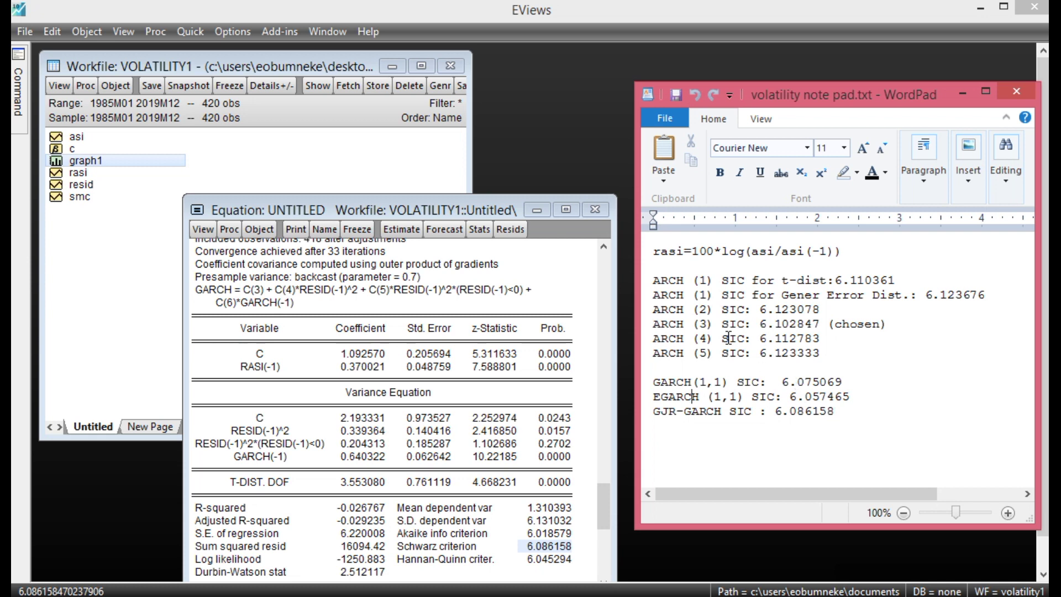
left_click_drag(677, 328, 805, 326)
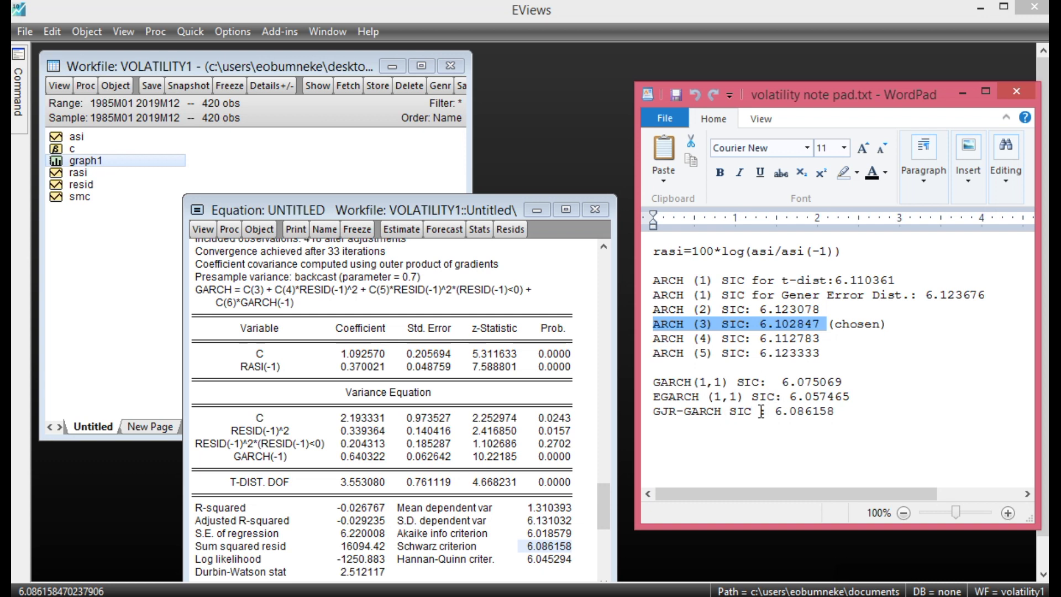
Compare the EGARCH (1,1) SIC with the GARCH(1,1) SIC in the WordPad notes
left_click(855, 397)
left_click_drag(855, 396, 795, 399)
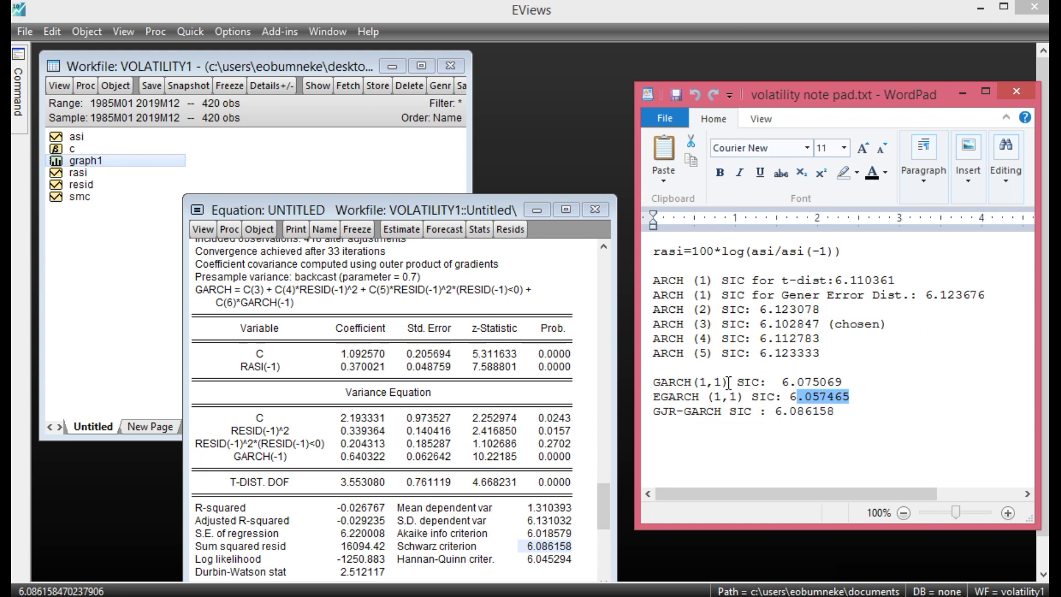
left_click(772, 382)
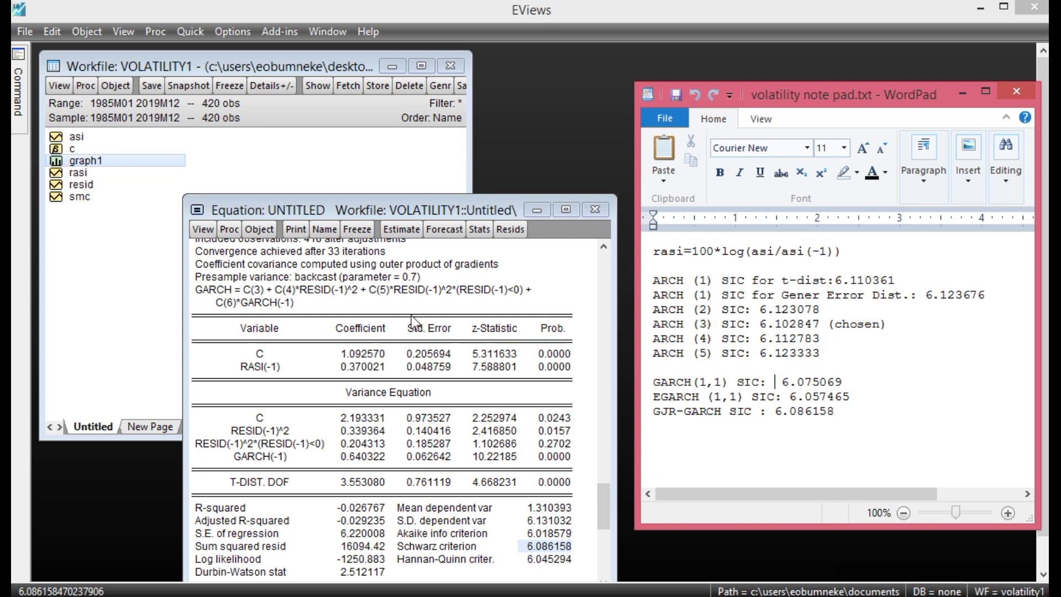
Re-estimate the EViews equation as an EGARCH model with ARCH, GARCH and asymmetric orders of 1 and Student's t errors
left_click(399, 228)
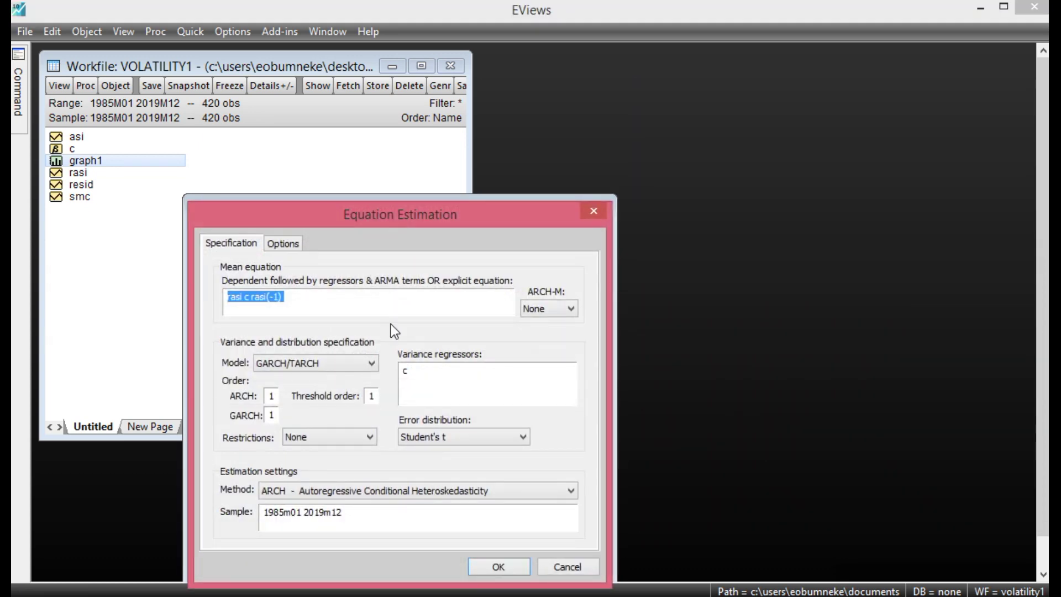
left_click(344, 363)
left_click(293, 385)
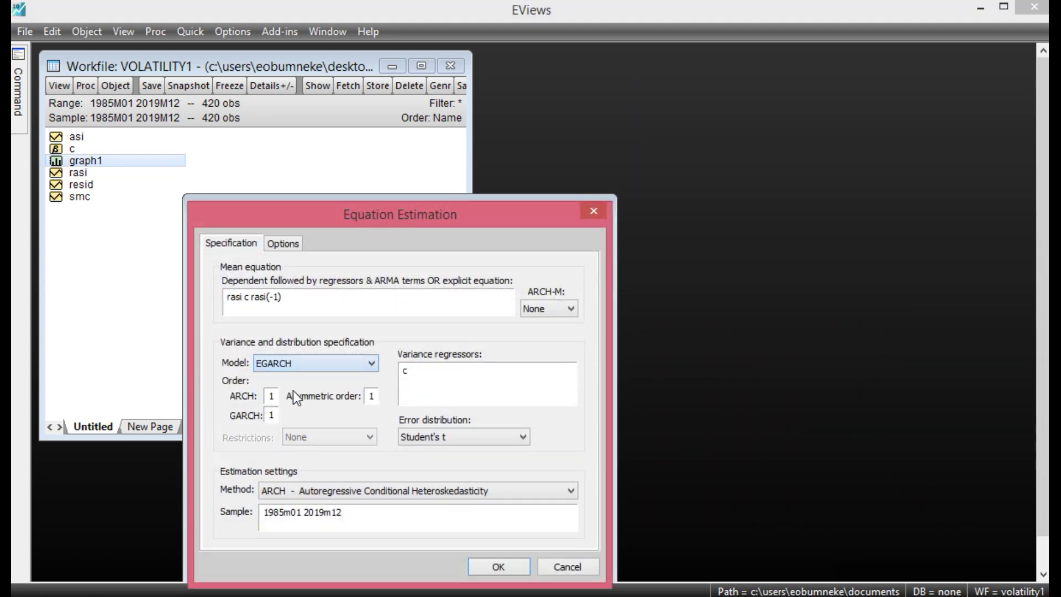
left_click(511, 565)
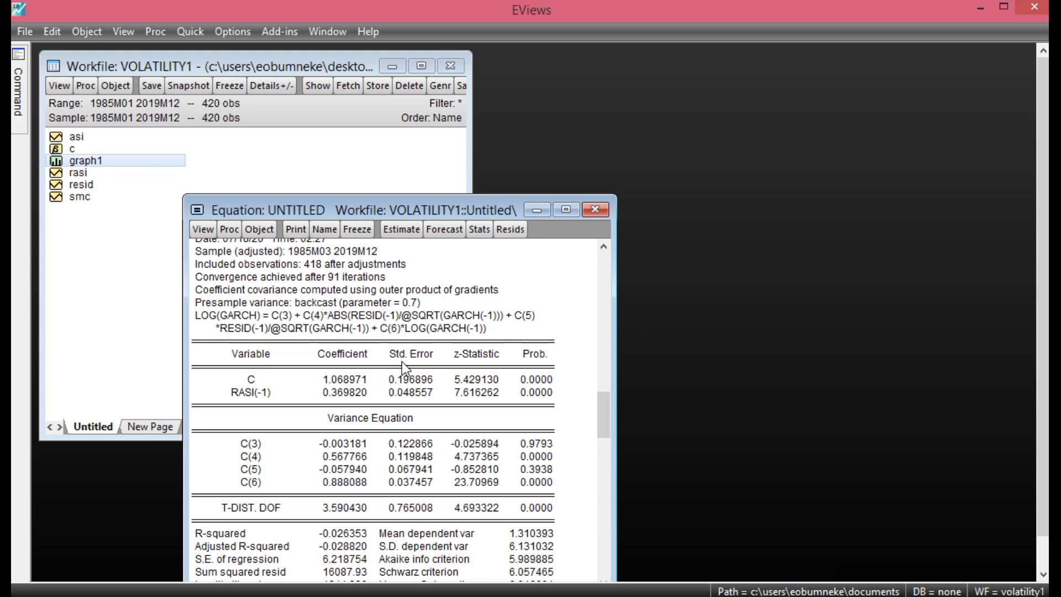
Display the Q-statistics correlogram of the EGARCH standardized residuals with 36 lags and examine the probabilities at all lags
left_click(200, 232)
mouse_move(290, 375)
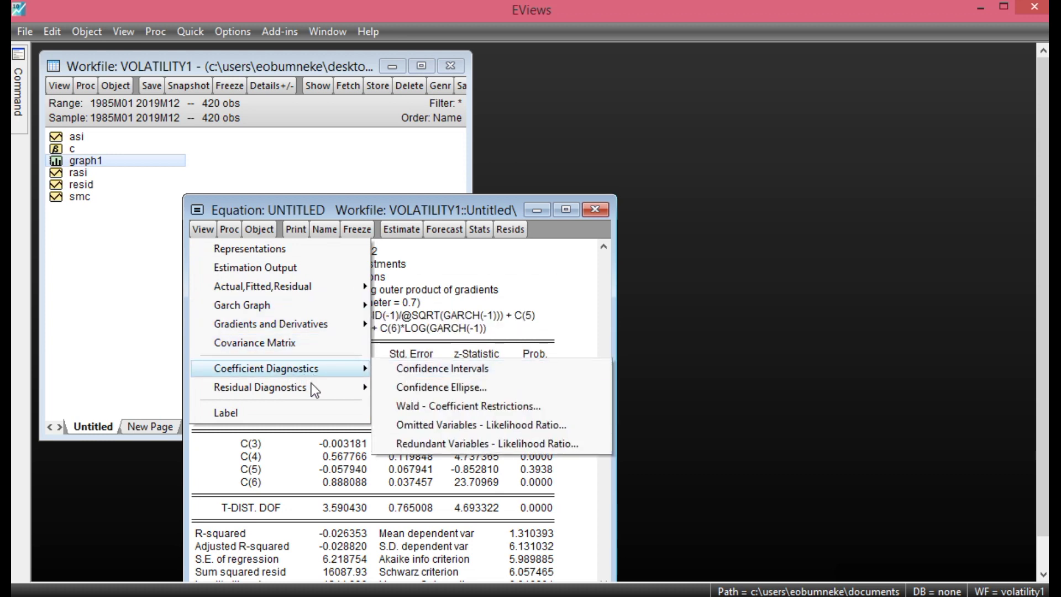
mouse_move(288, 394)
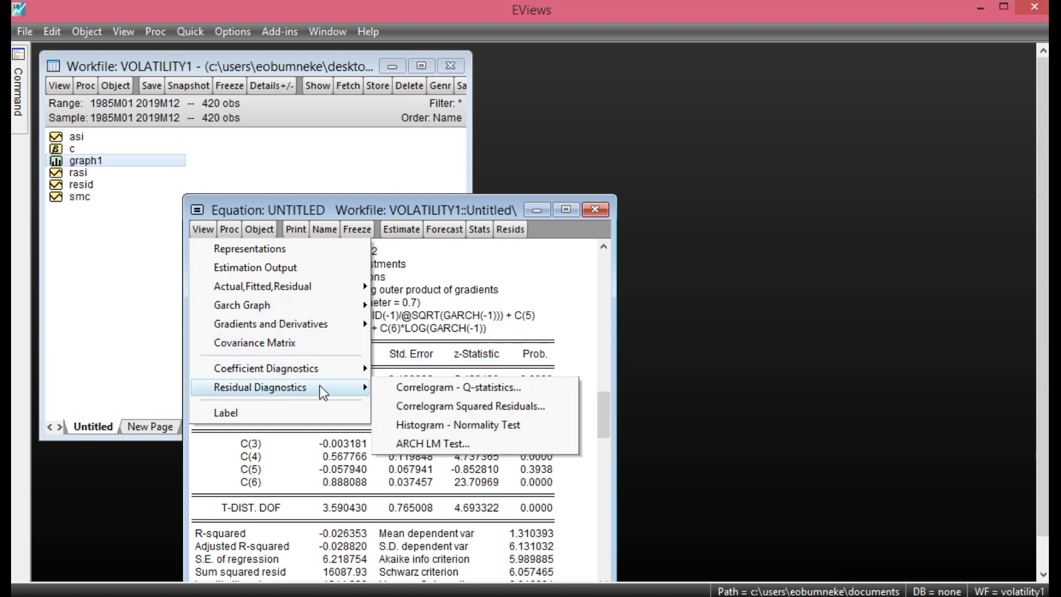
left_click(424, 392)
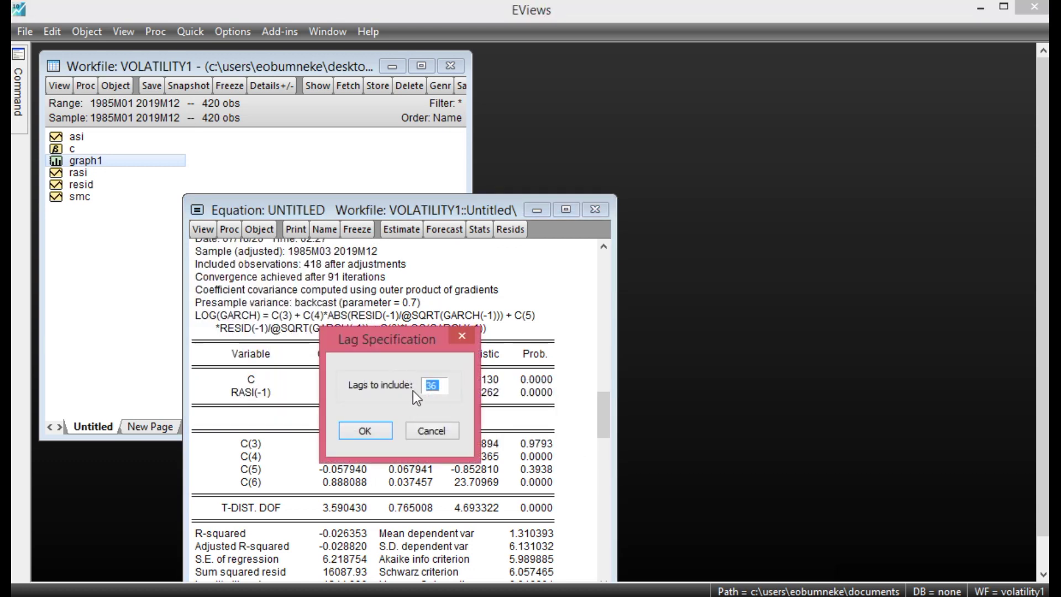
left_click(365, 431)
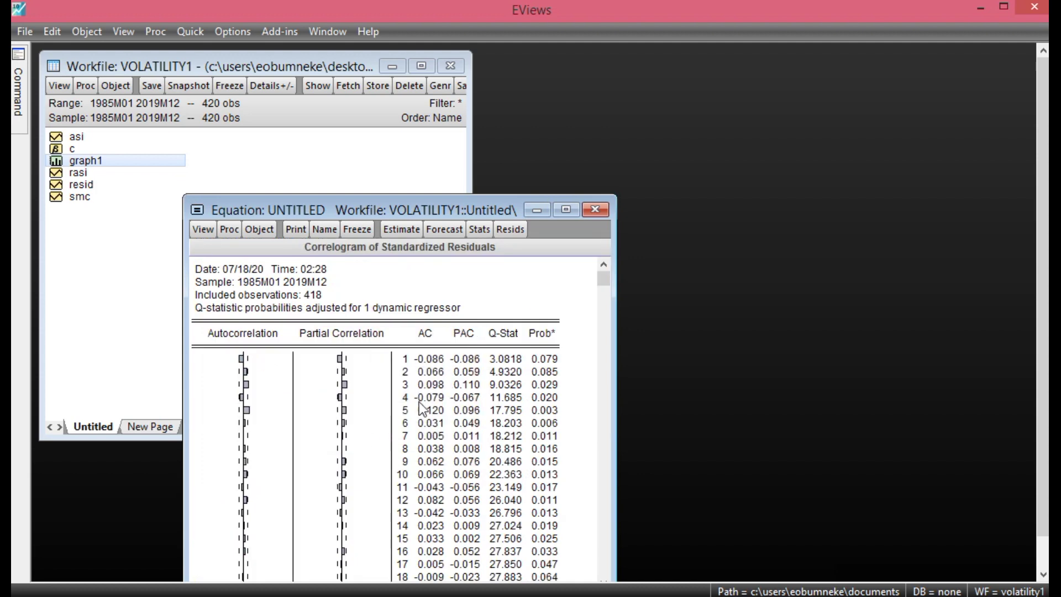
left_click_drag(602, 285, 606, 553)
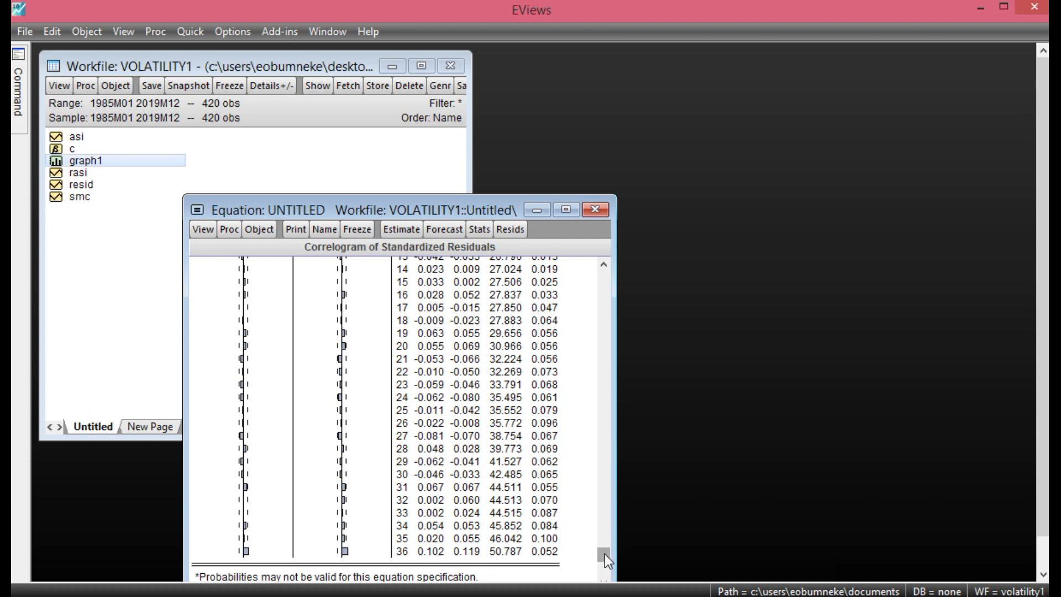
left_click_drag(605, 553, 595, 336)
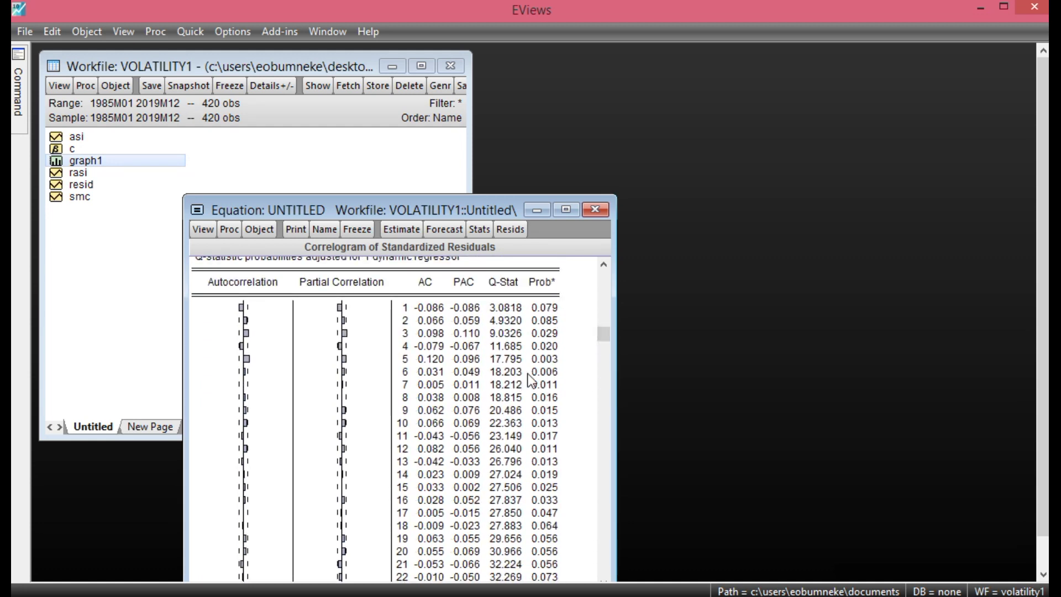
left_click_drag(605, 336, 602, 512)
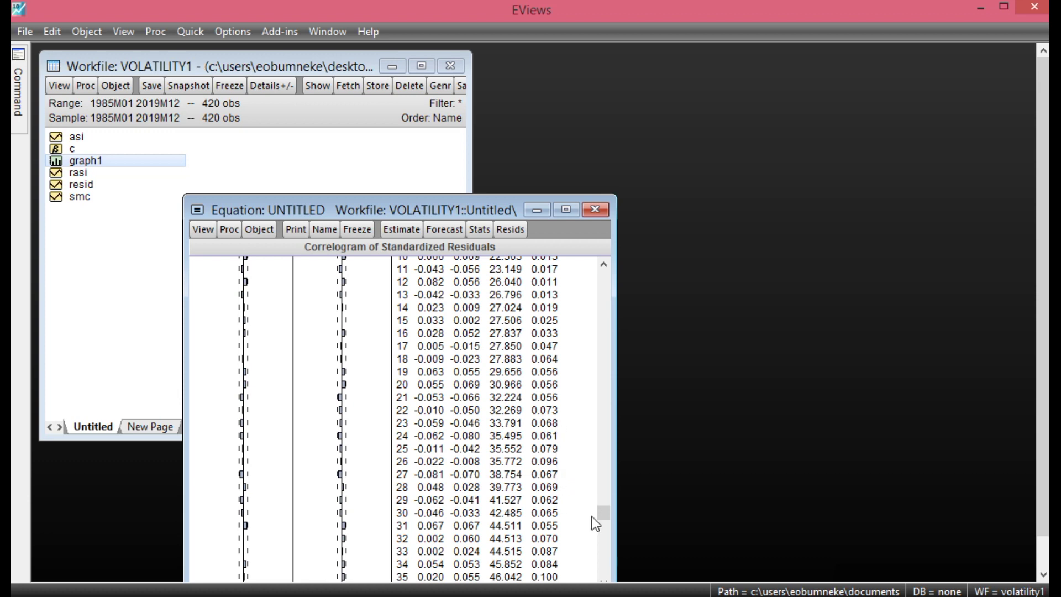
left_click_drag(600, 516, 596, 489)
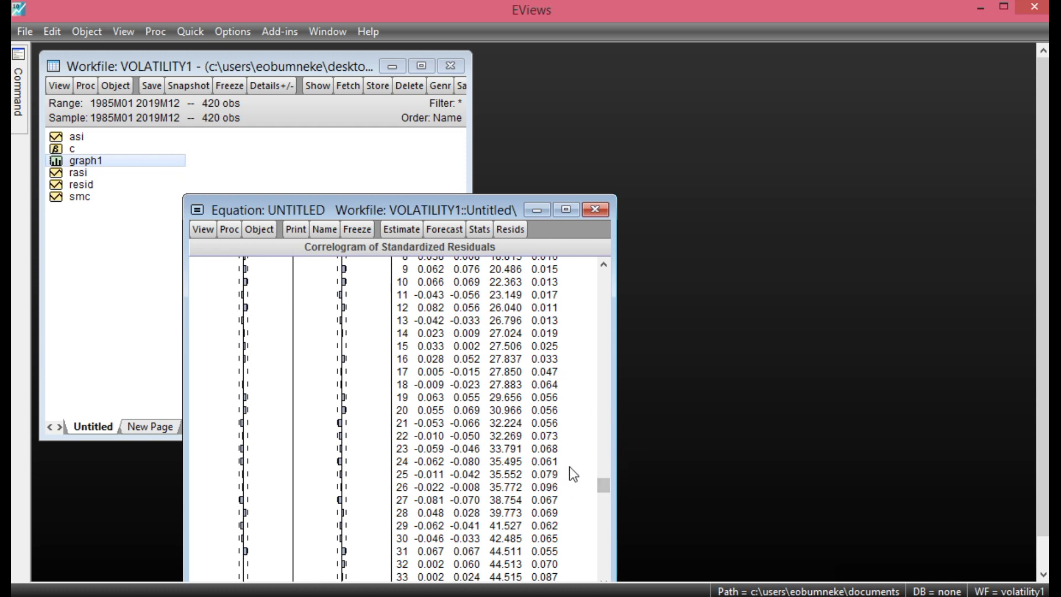
left_click_drag(603, 484, 596, 432)
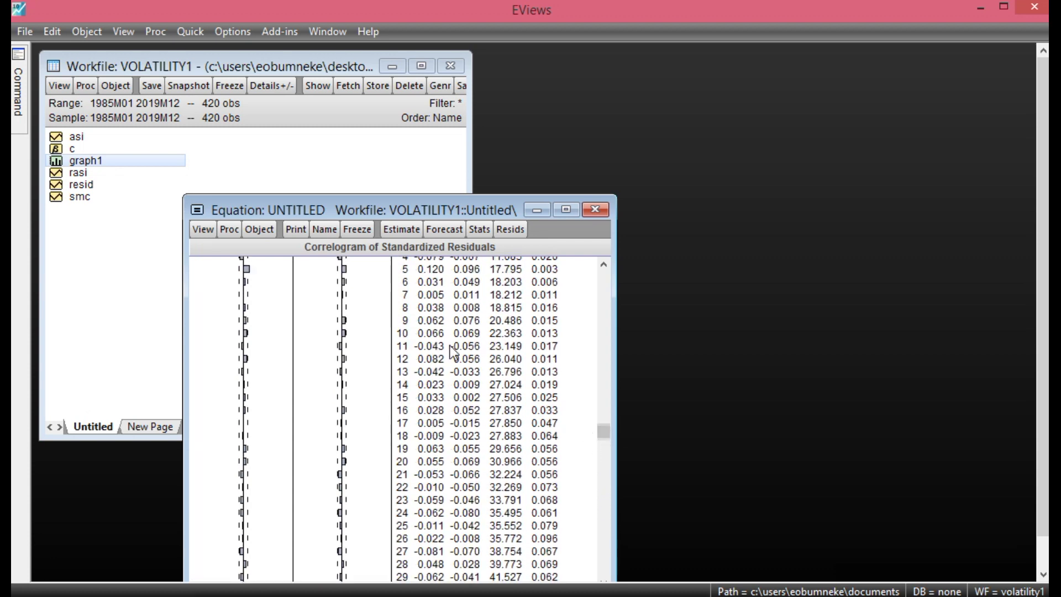
Run the ARCH LM heteroskedasticity test on the EGARCH residuals with 12 lags and check the F-statistic's probability
left_click(200, 232)
mouse_move(257, 367)
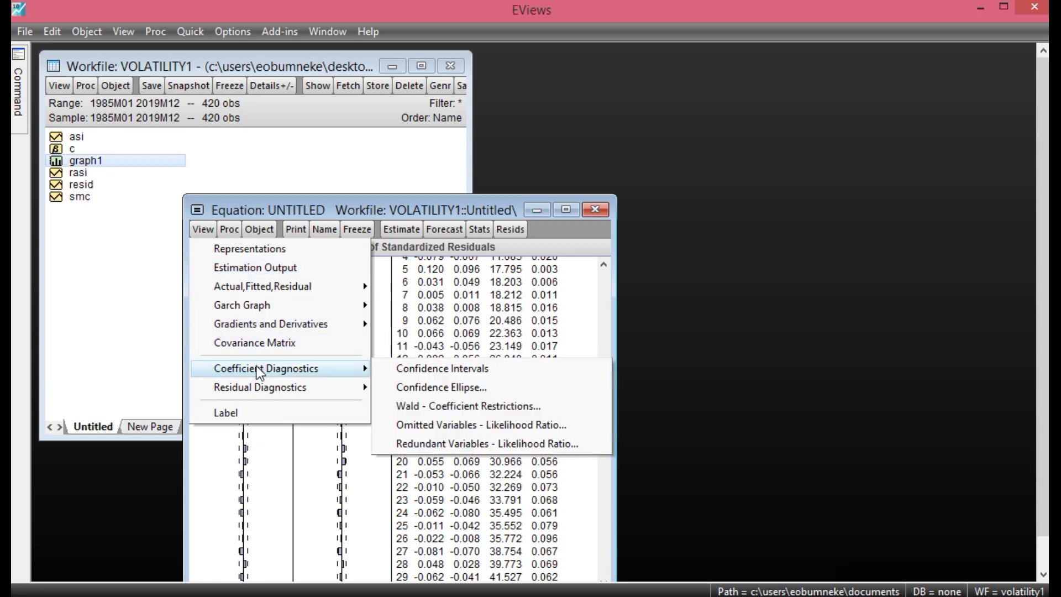
mouse_move(262, 389)
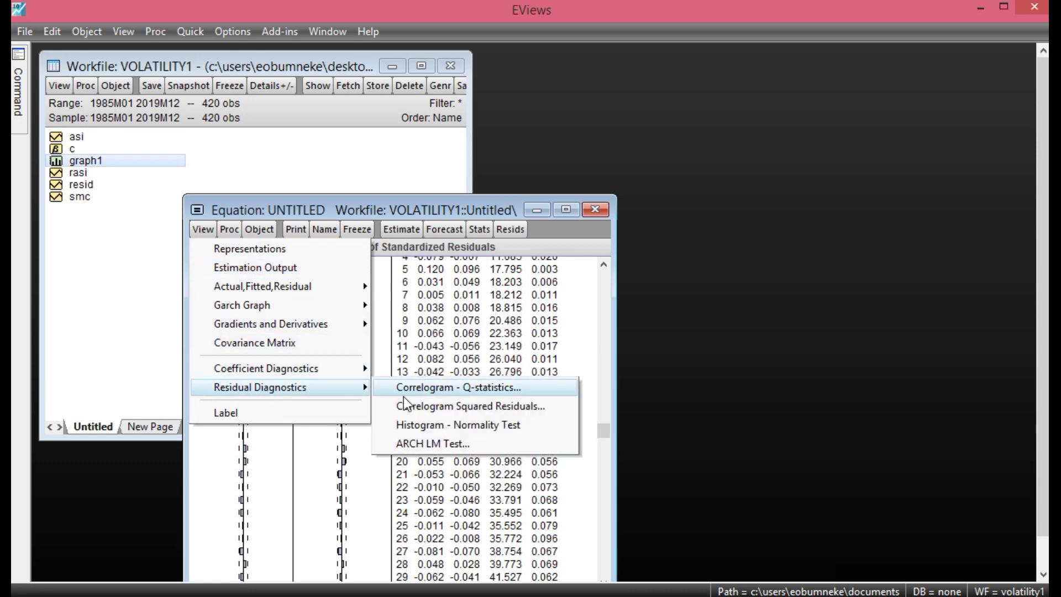
left_click(442, 442)
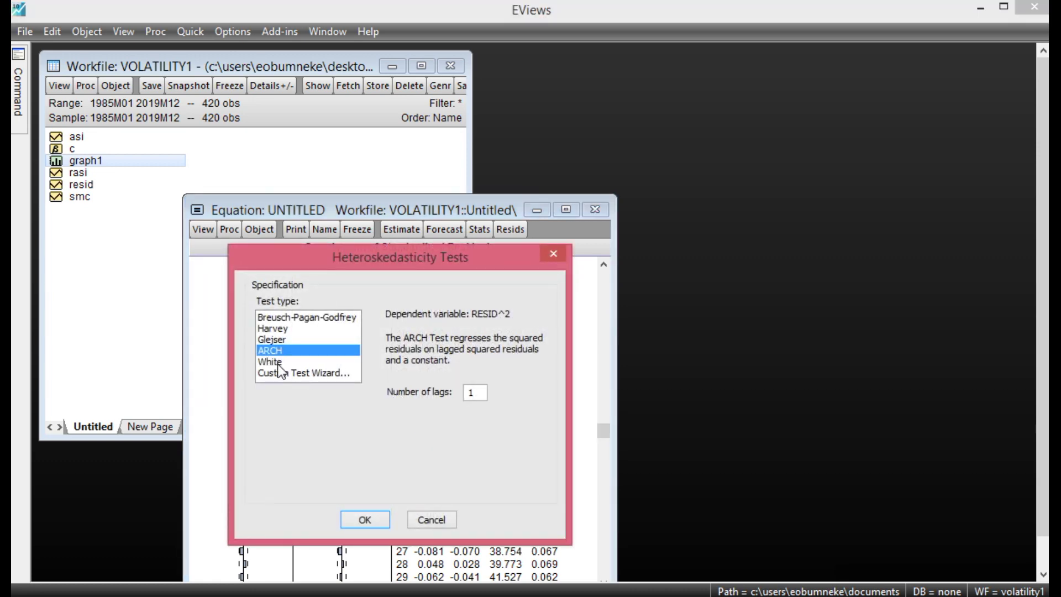
left_click(484, 391)
type("2")
left_click(372, 522)
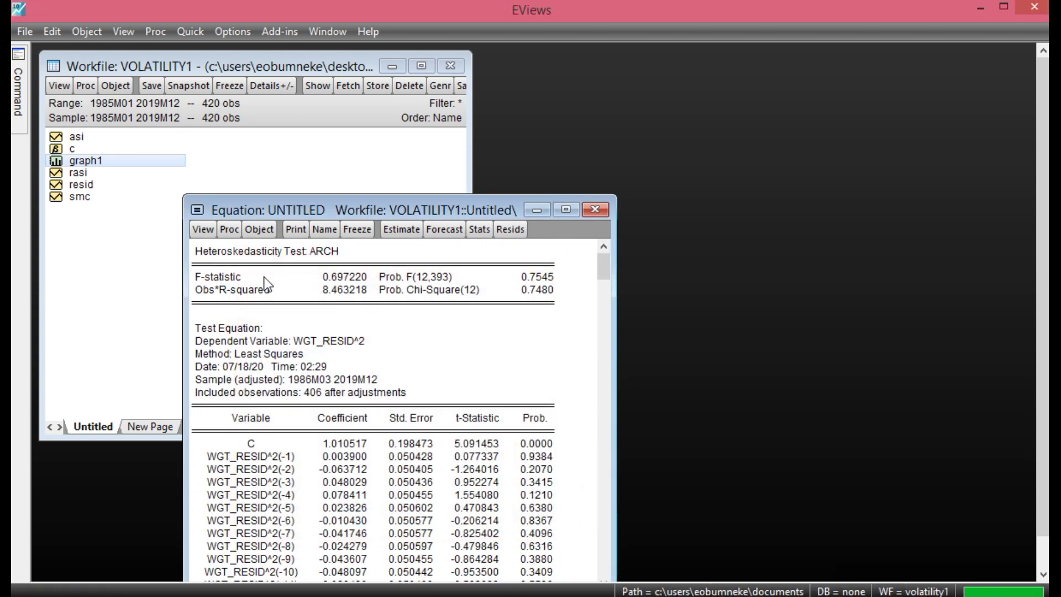
left_click(522, 277)
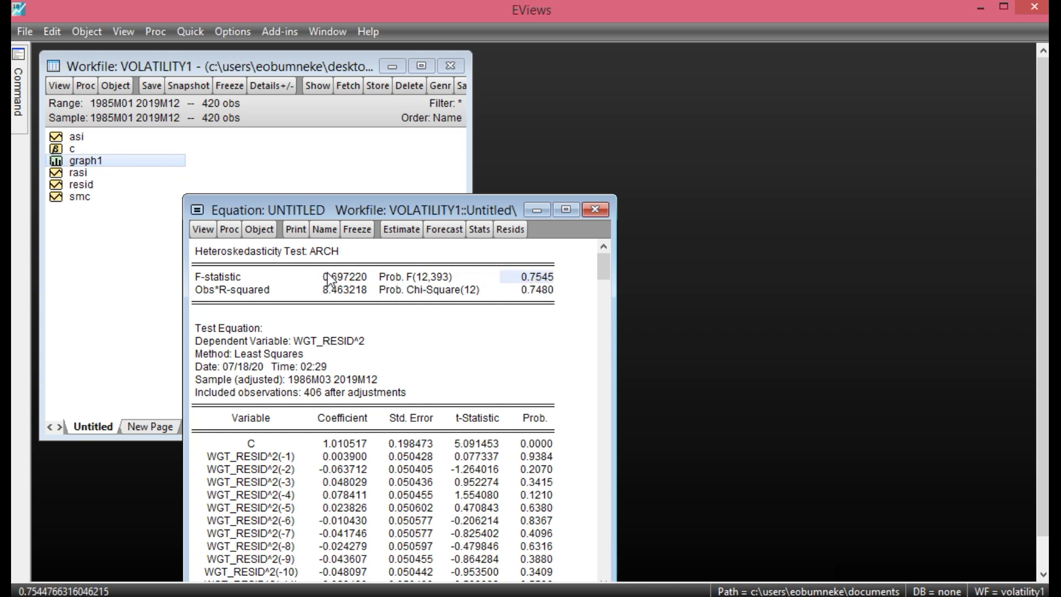
left_click(435, 279)
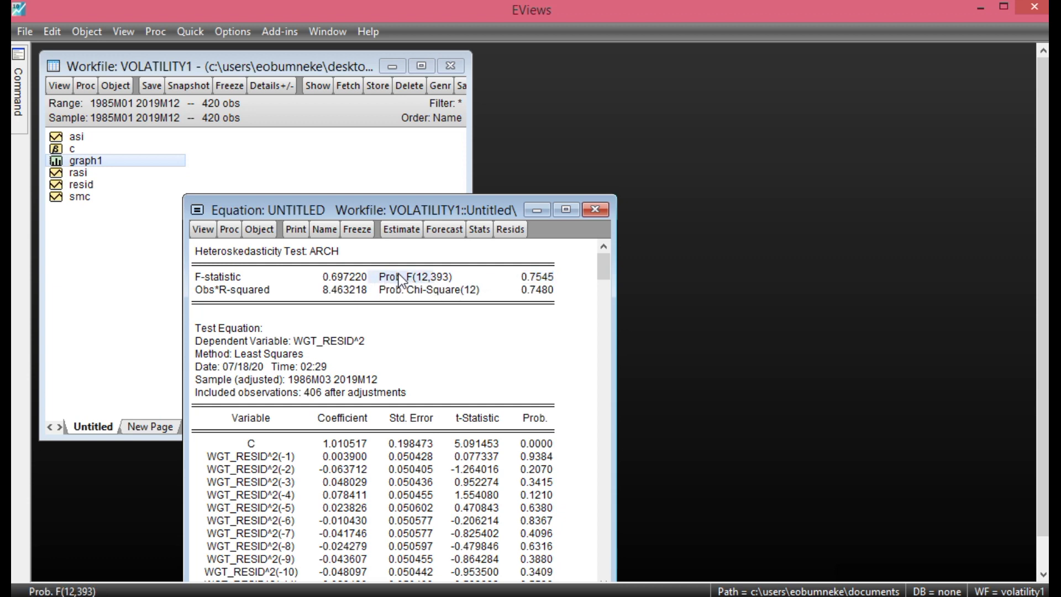
left_click(536, 278)
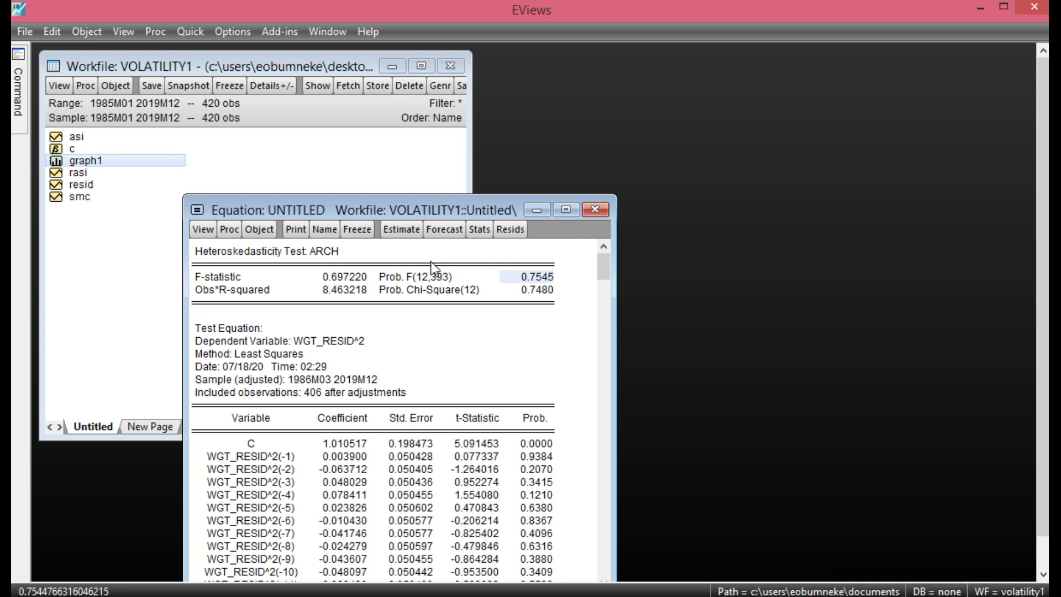
Estimate the EGARCH equation again with the same specification to bring back its estimation output
left_click(401, 230)
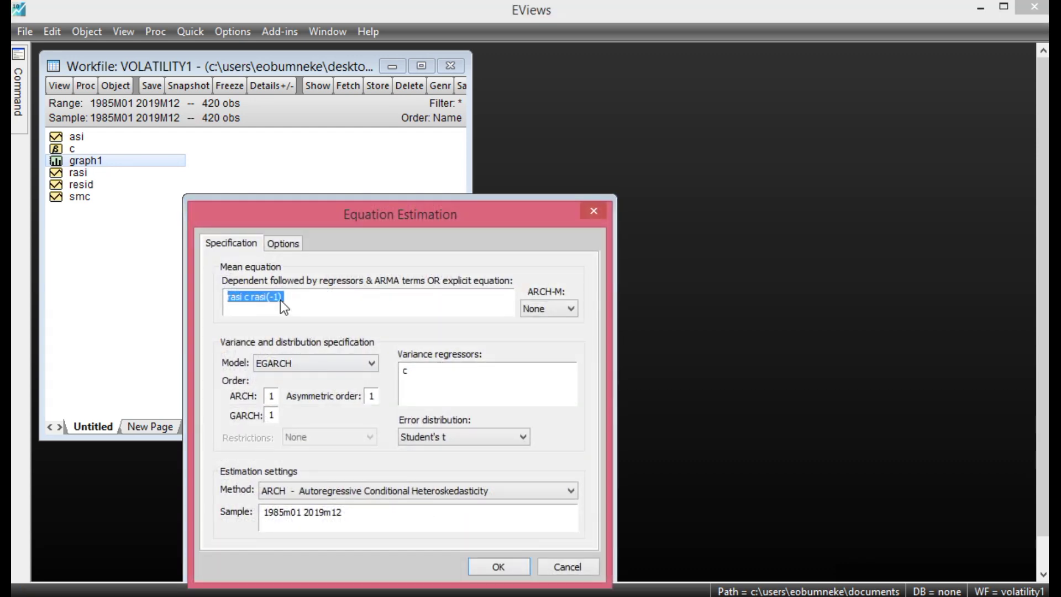
left_click(495, 569)
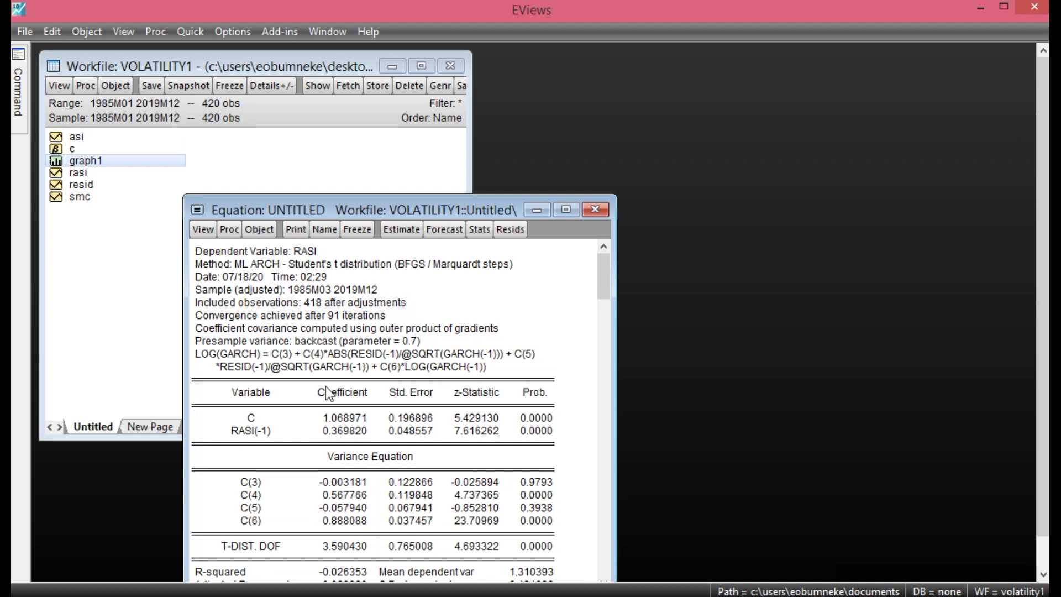
scroll(398, 338, "down", 1)
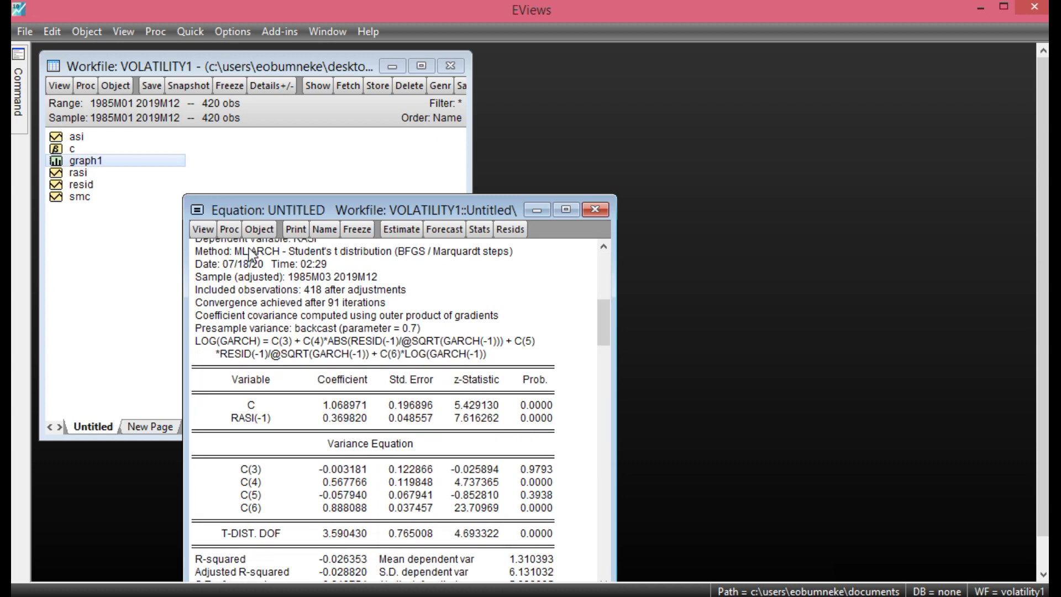
Save the equation's ordinary residuals as a new series named vrasi and close the series window
left_click(231, 230)
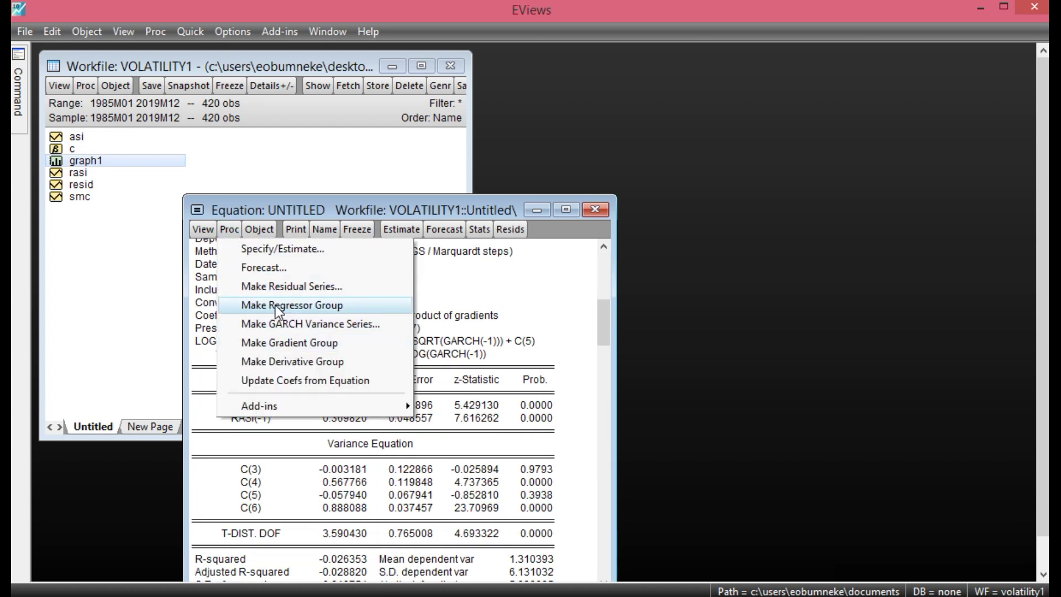
left_click(281, 286)
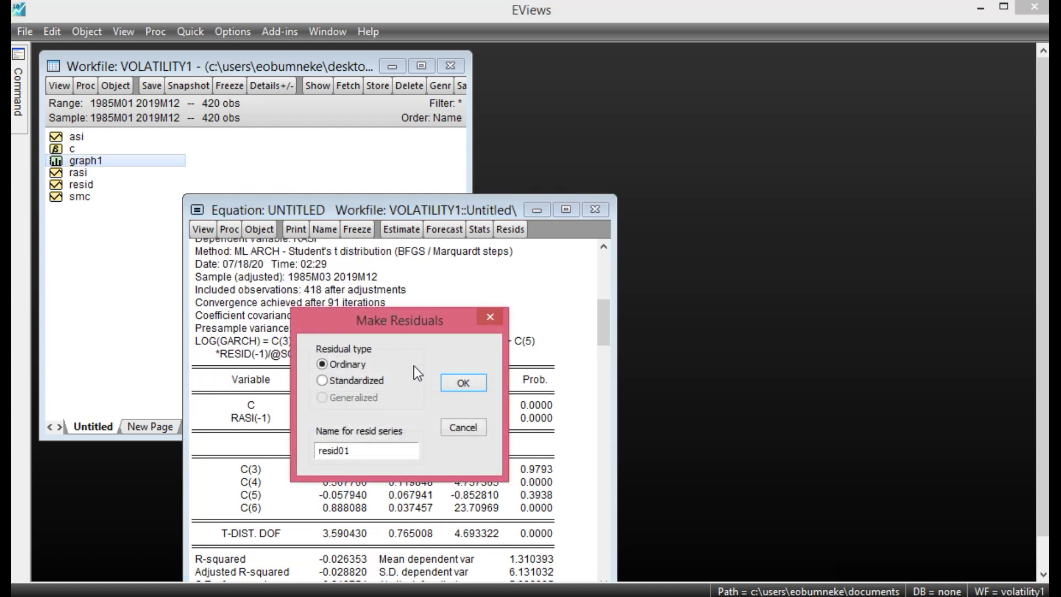
left_click_drag(369, 448, 312, 451)
type("vrasi")
left_click(471, 386)
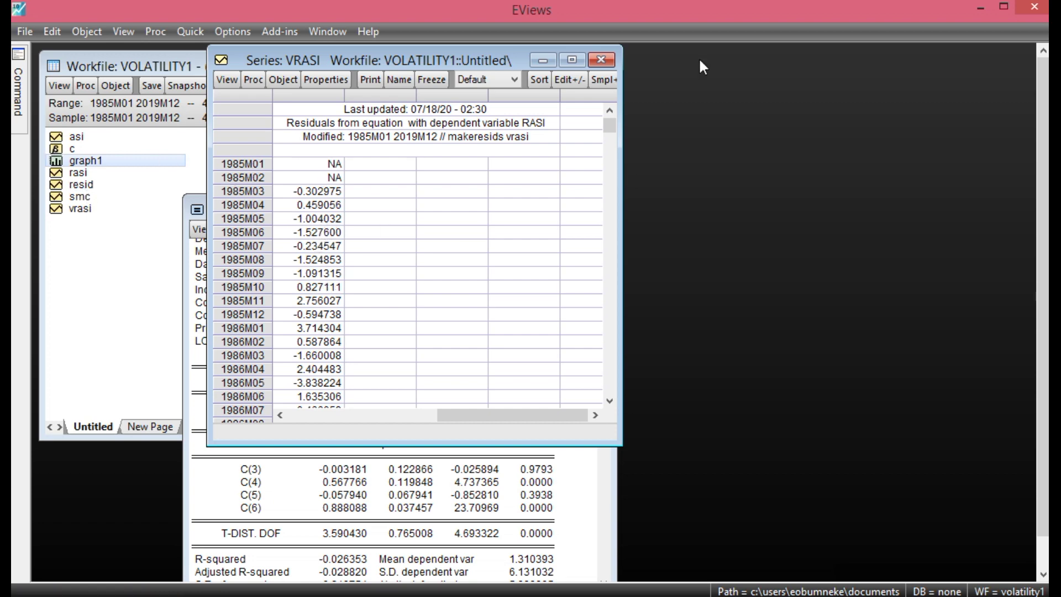
left_click(604, 62)
Open the vrasi series from the workfile and plot it as a line graph
left_click(73, 209)
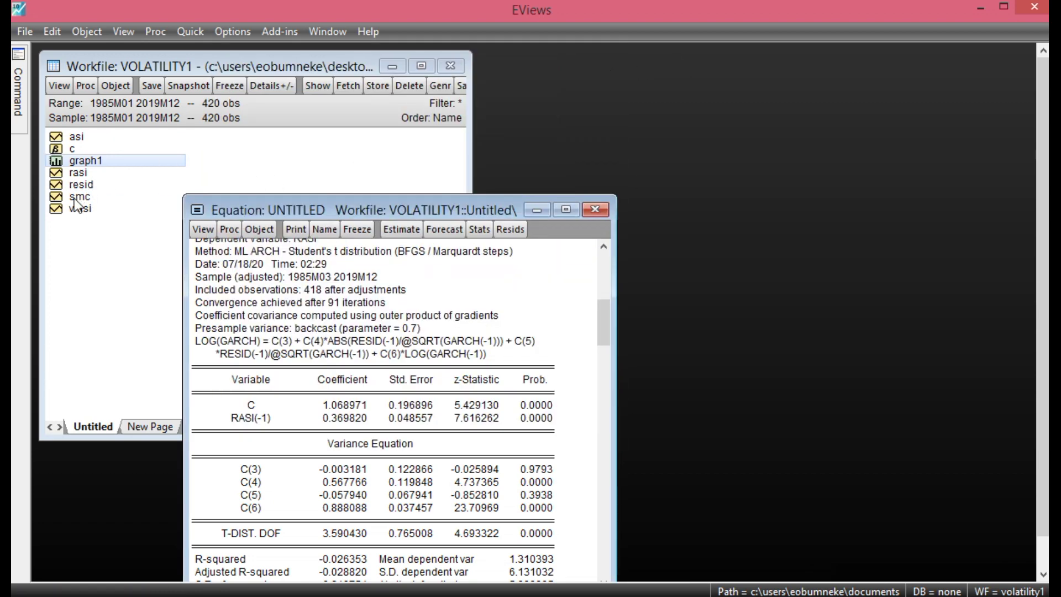
double_click(73, 209)
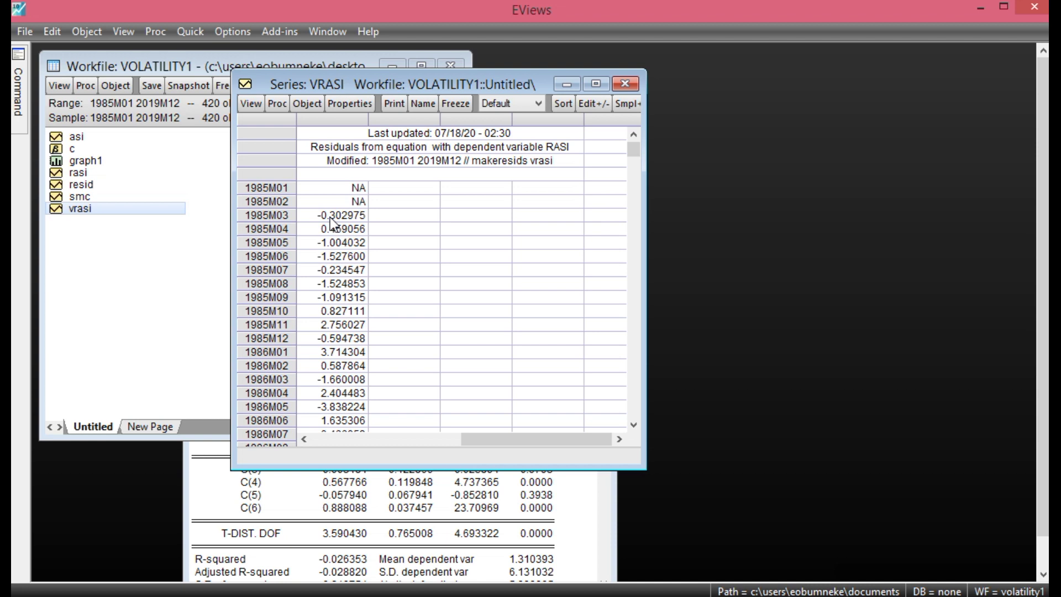
left_click(251, 104)
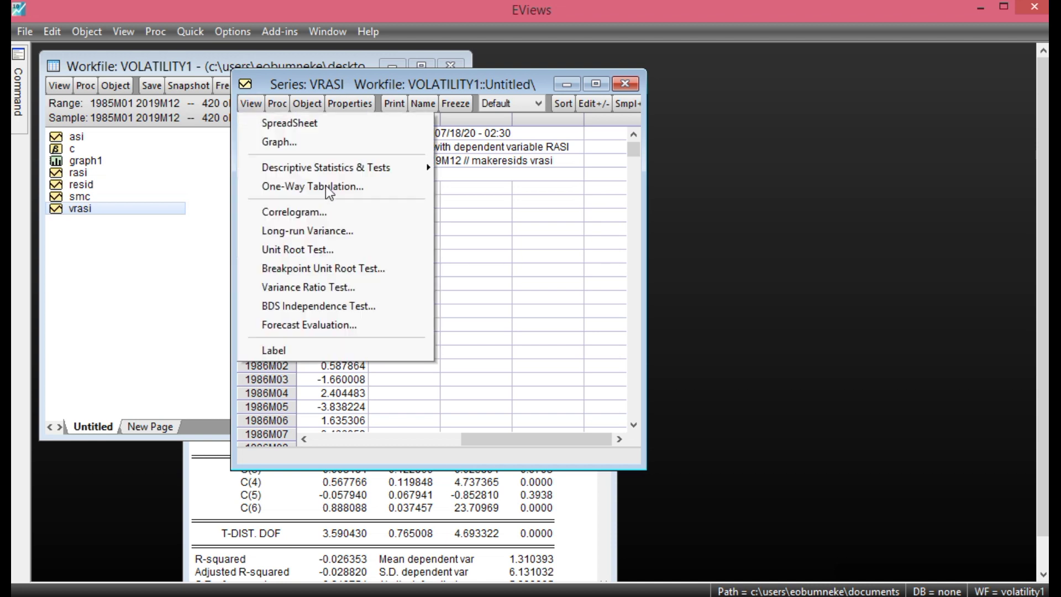
left_click(282, 142)
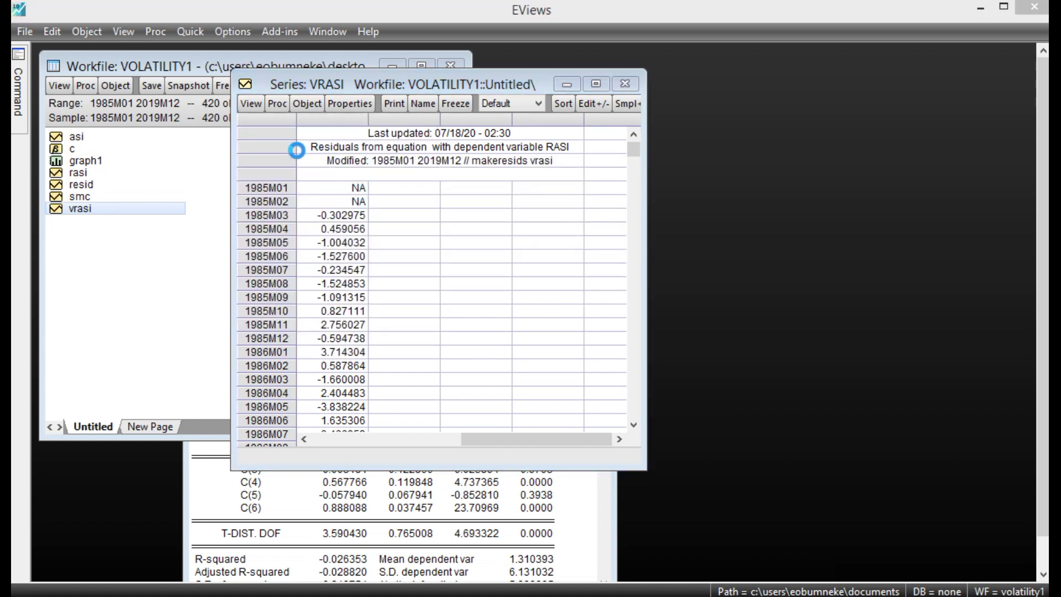
left_click(565, 427)
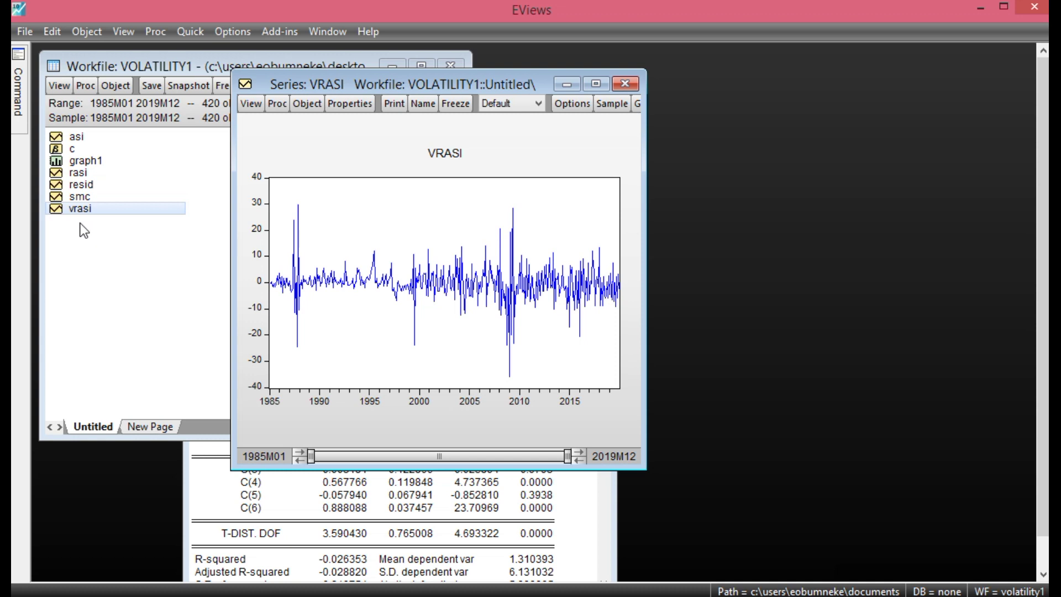
Return to the EGARCH estimation output and review the variance equation coefficients
left_click(452, 492)
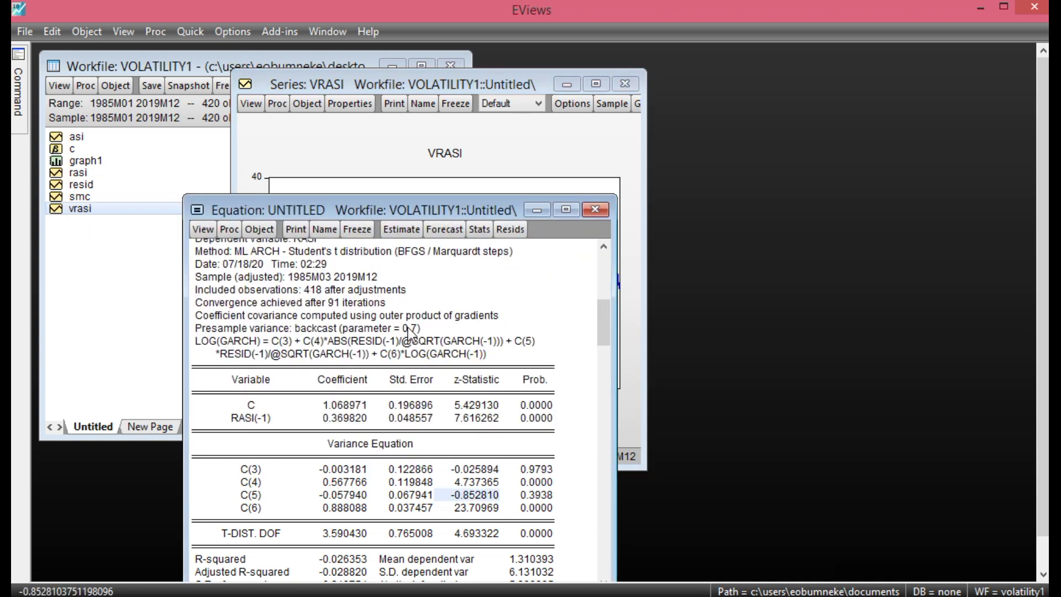
scroll(410, 433, "down", 1)
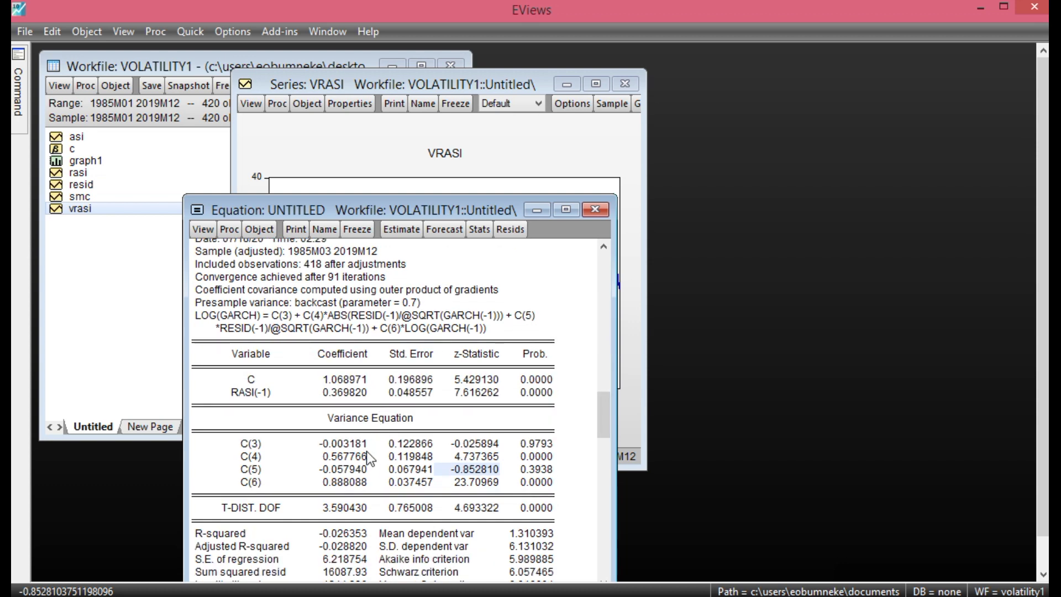